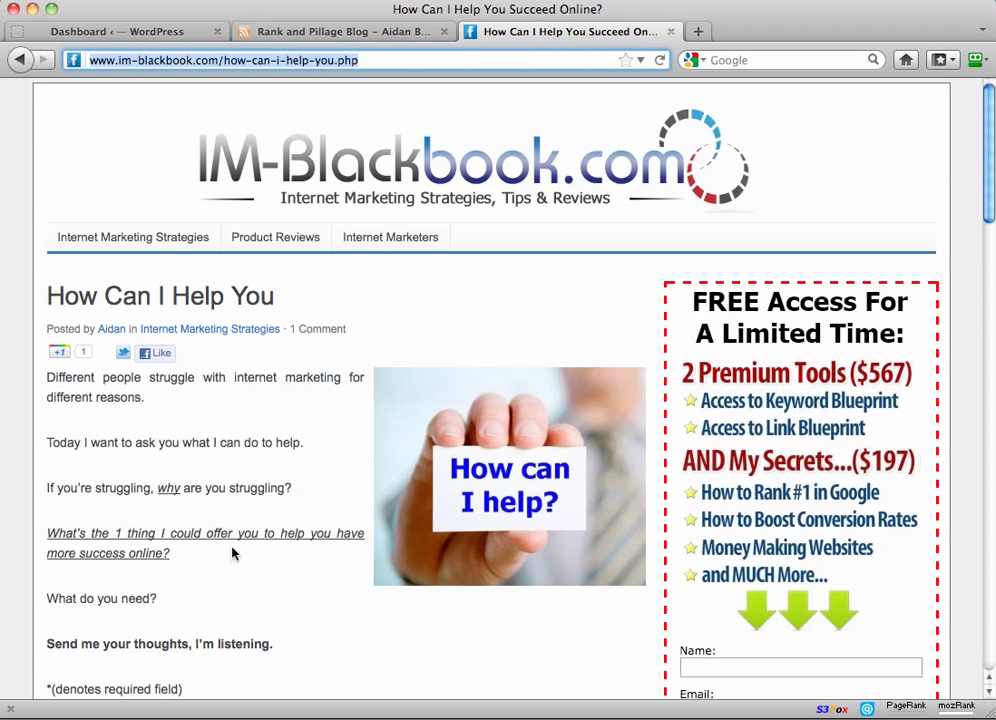
Review the example contact form on the IM-Blackbook page, then switch to the Rank and Pillage blog.
scroll(232, 553, down, 10)
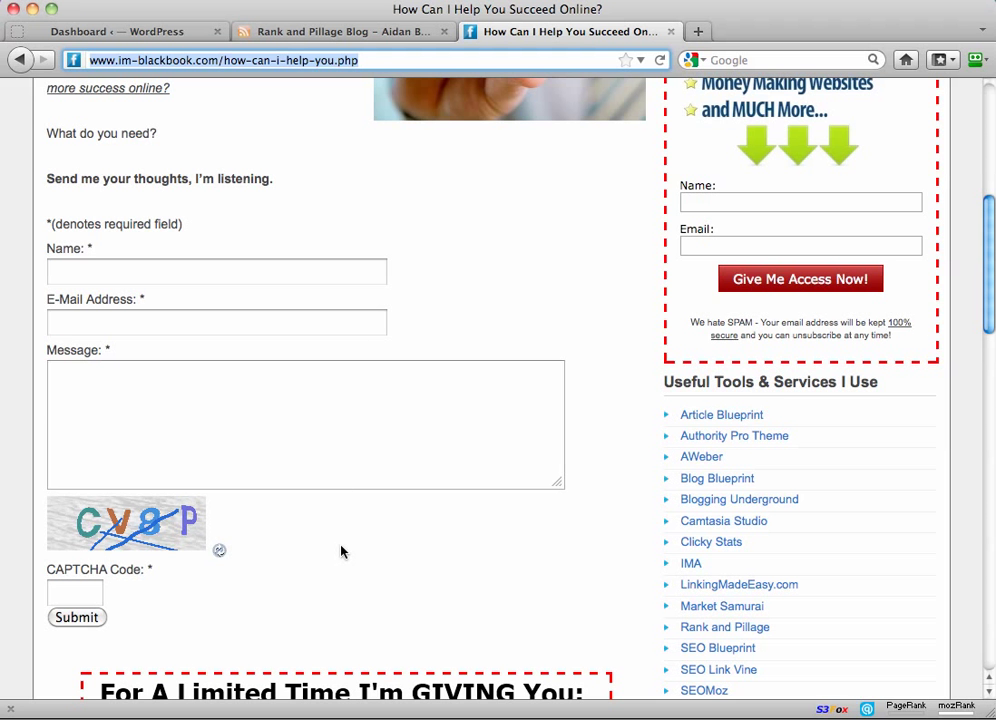
scroll(340, 551, up, 10)
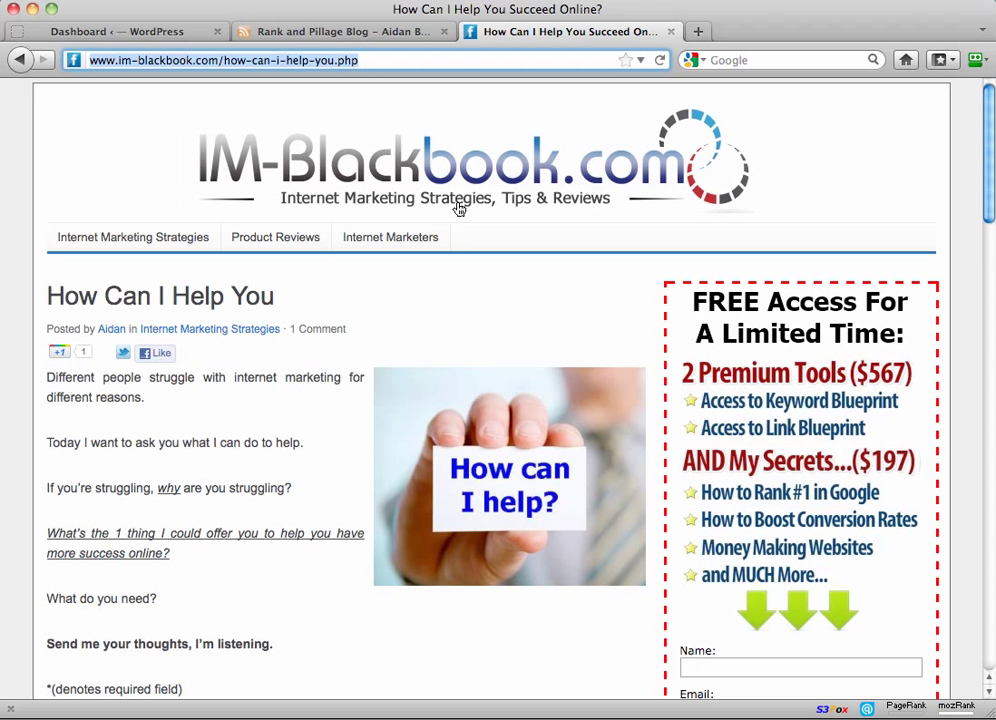
click(340, 27)
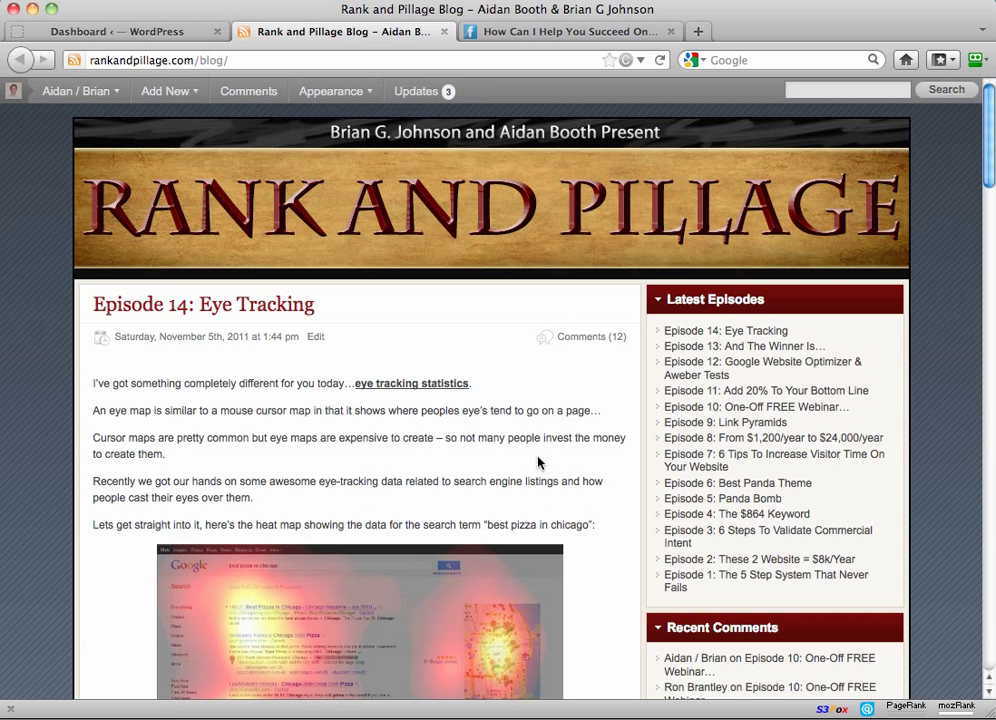
Search Plugins > Add New for 'Fast Secure Contact Form' using the autocomplete suggestion.
click(110, 31)
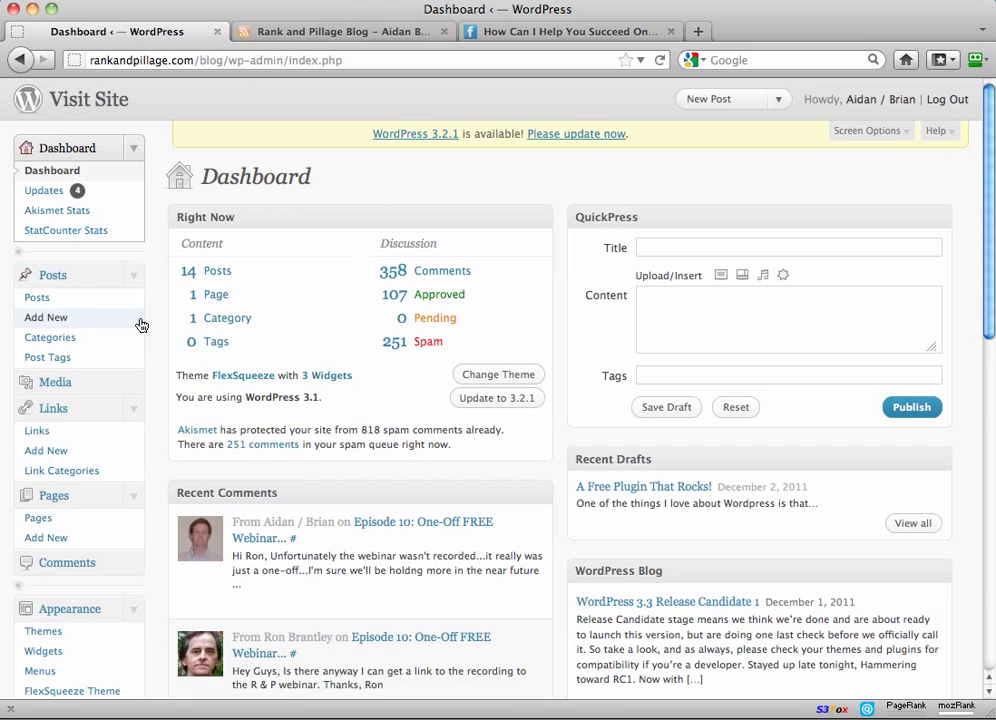
scroll(141, 325, down, 8)
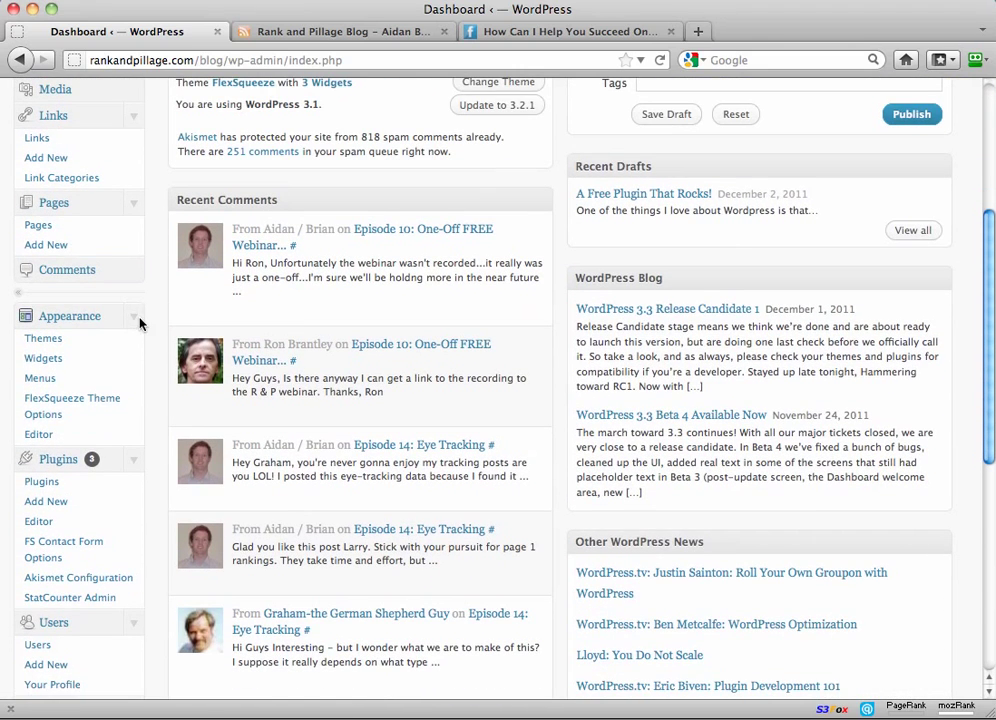
click(60, 506)
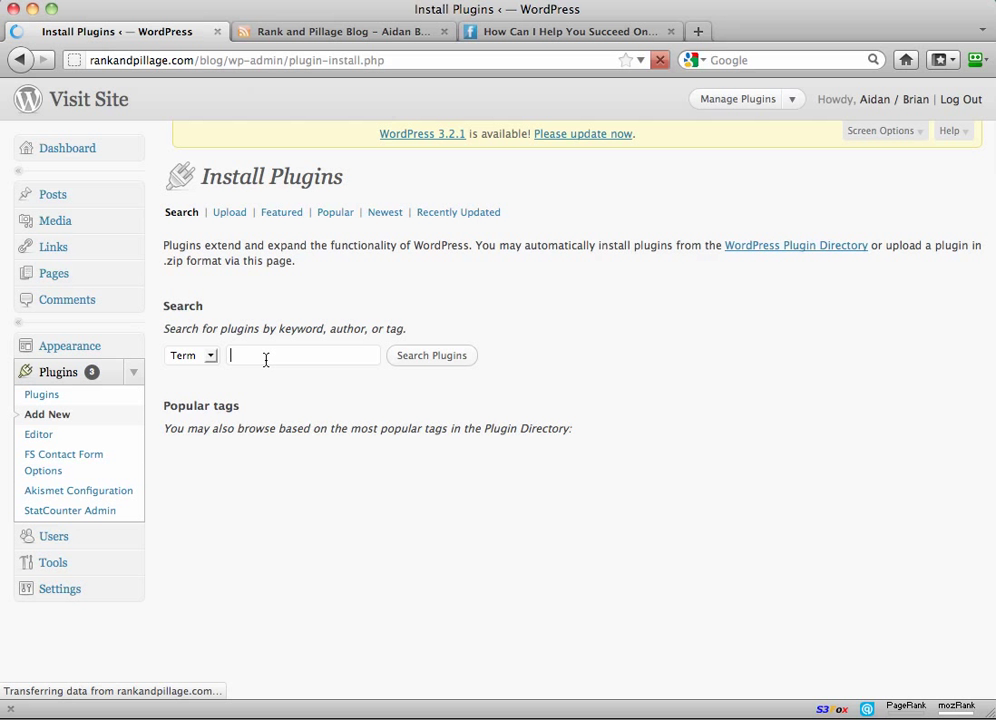
text(Fast)
key(Down)
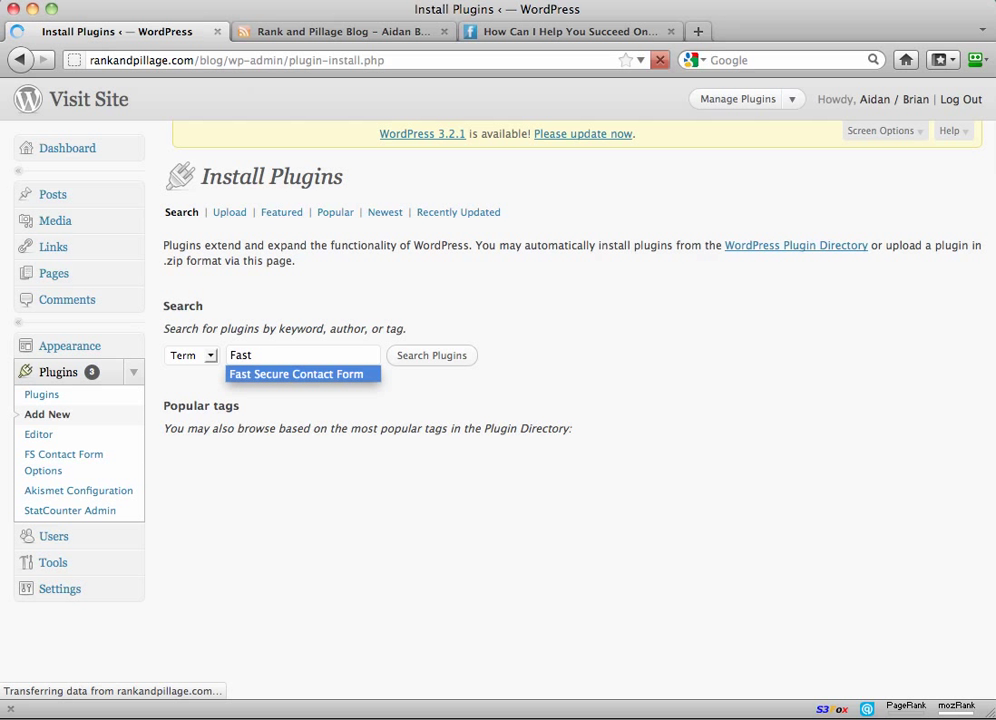
key(Return)
click(431, 357)
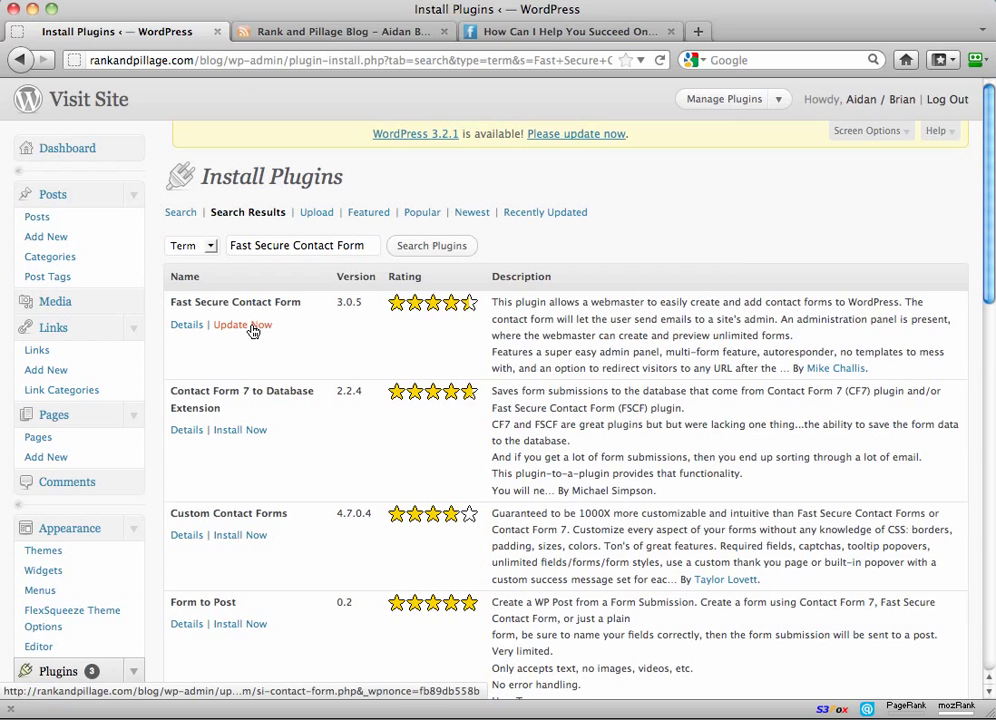
Automatically update the installed Fast Secure Contact Form plugin to version 3.0.5.
scroll(109, 498, down, 3)
click(50, 530)
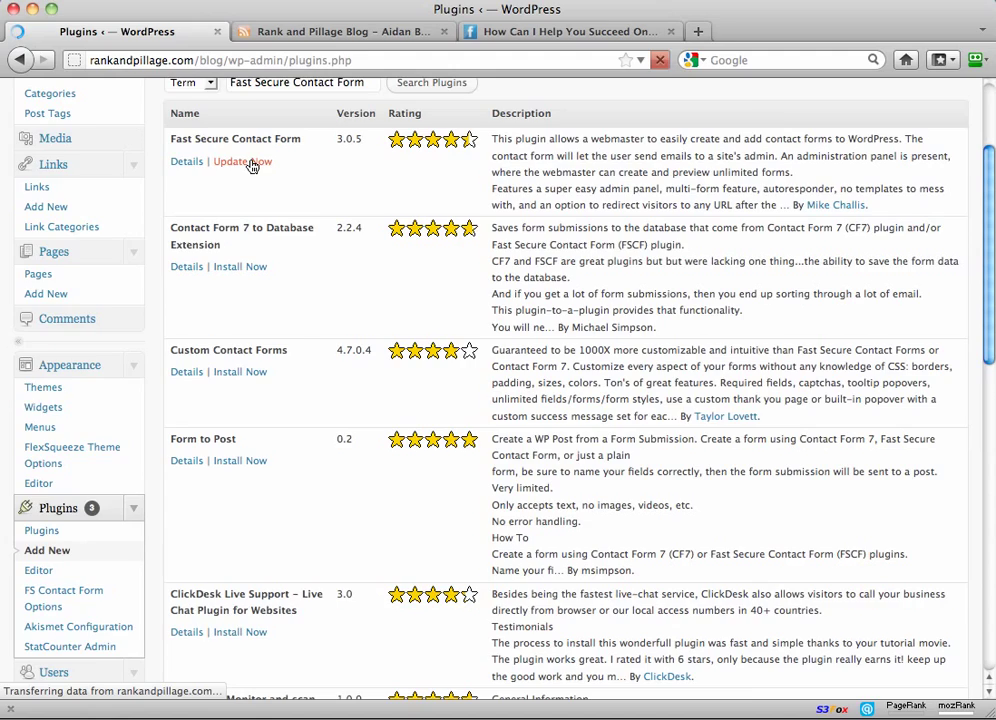
scroll(362, 189, down, 5)
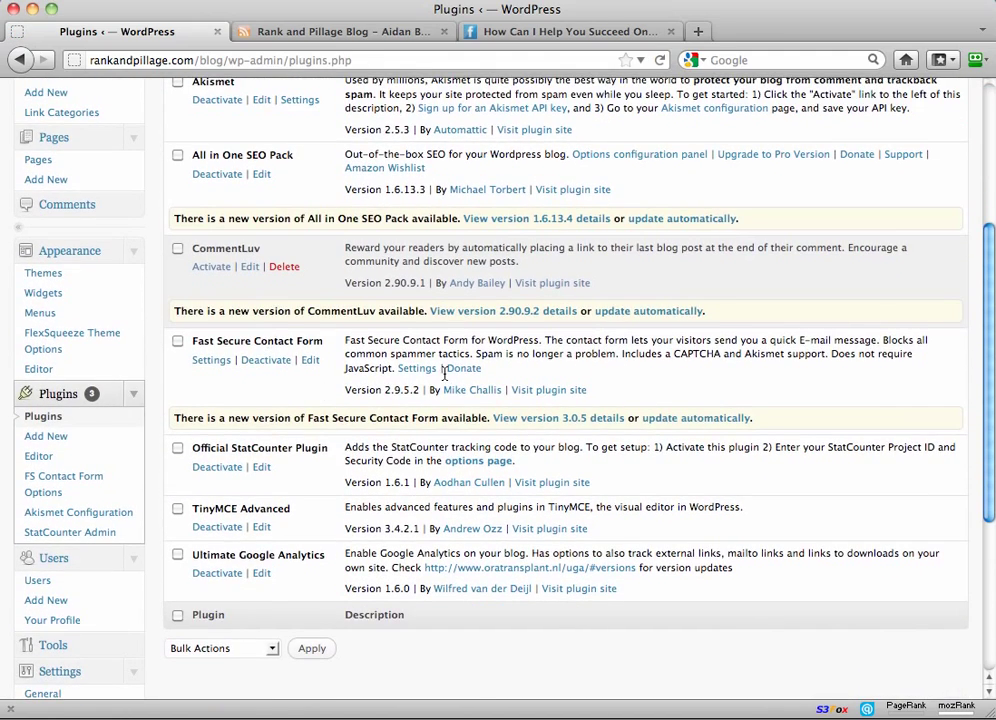
click(688, 421)
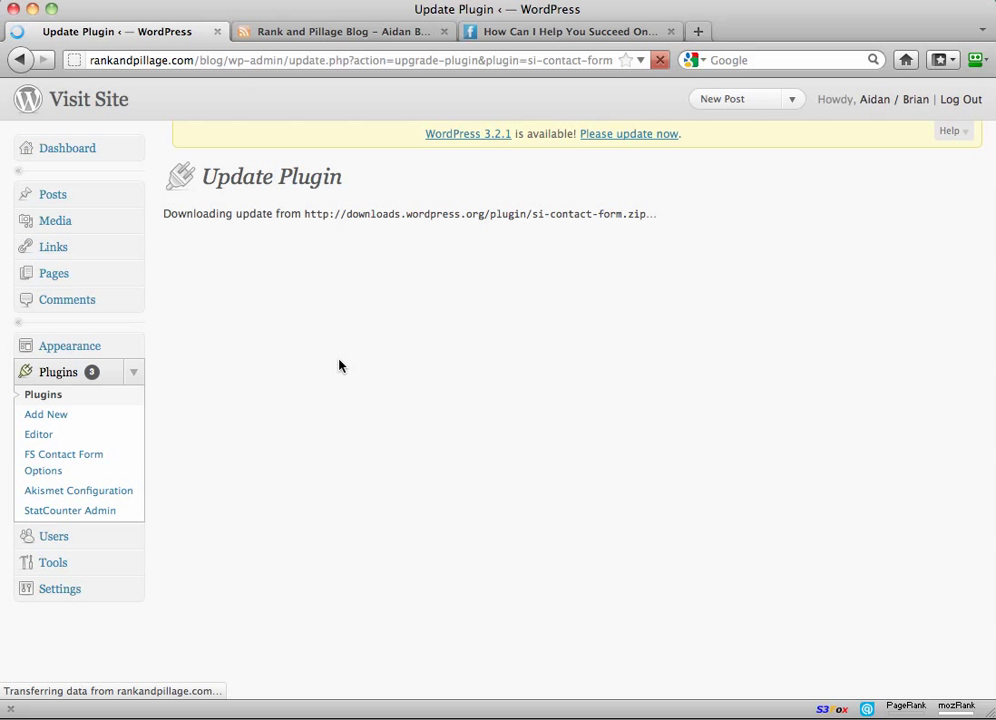
Confirm the plugin update and reactivation succeeded, then start a new page.
click(600, 31)
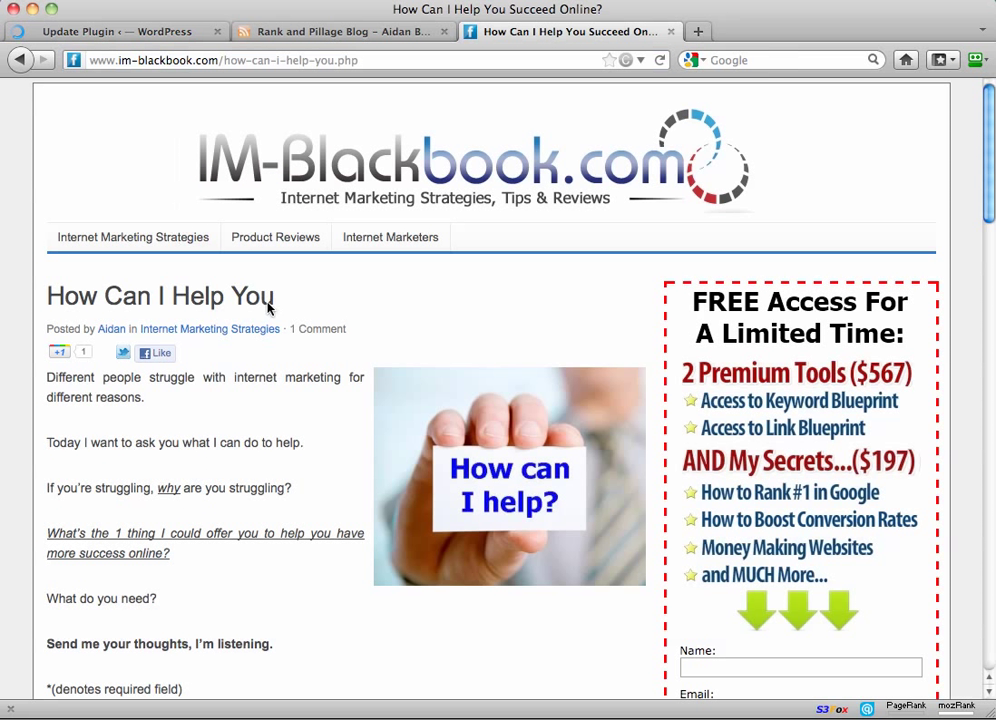
click(360, 33)
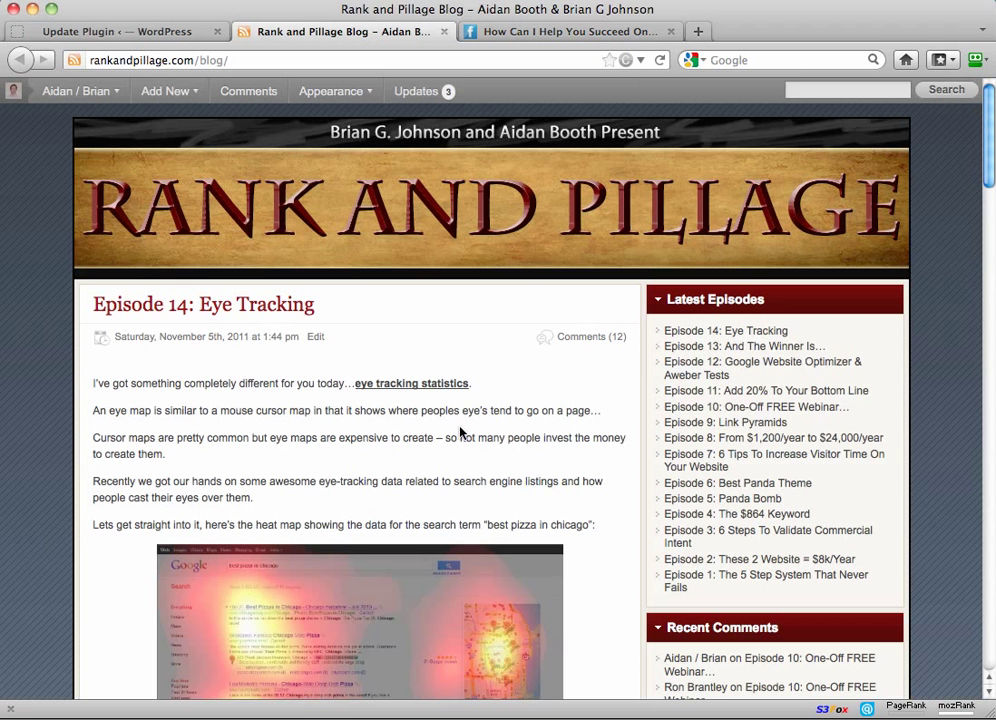
click(160, 31)
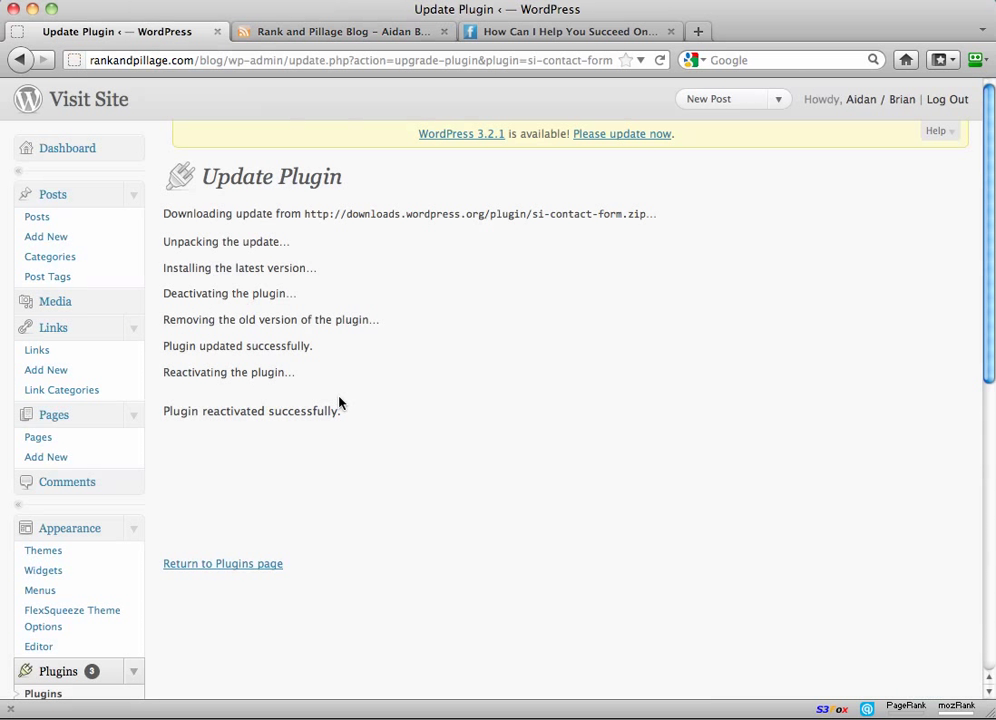
click(53, 462)
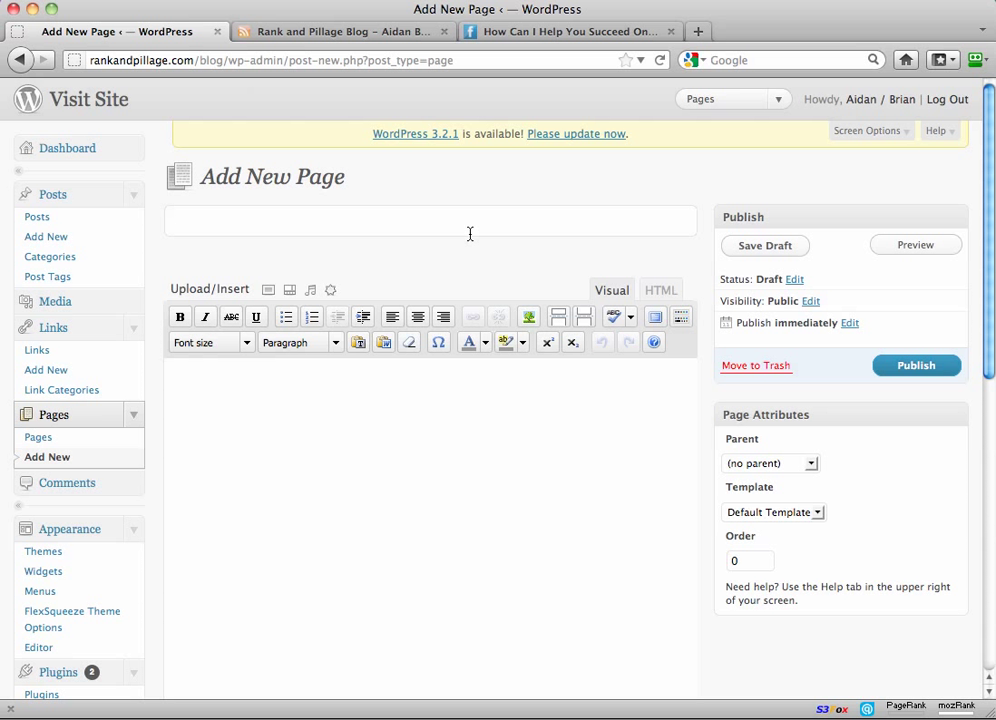
Enter 'Example Contact Form' as the new page's title, correcting the typo.
text(Example Contact Form)
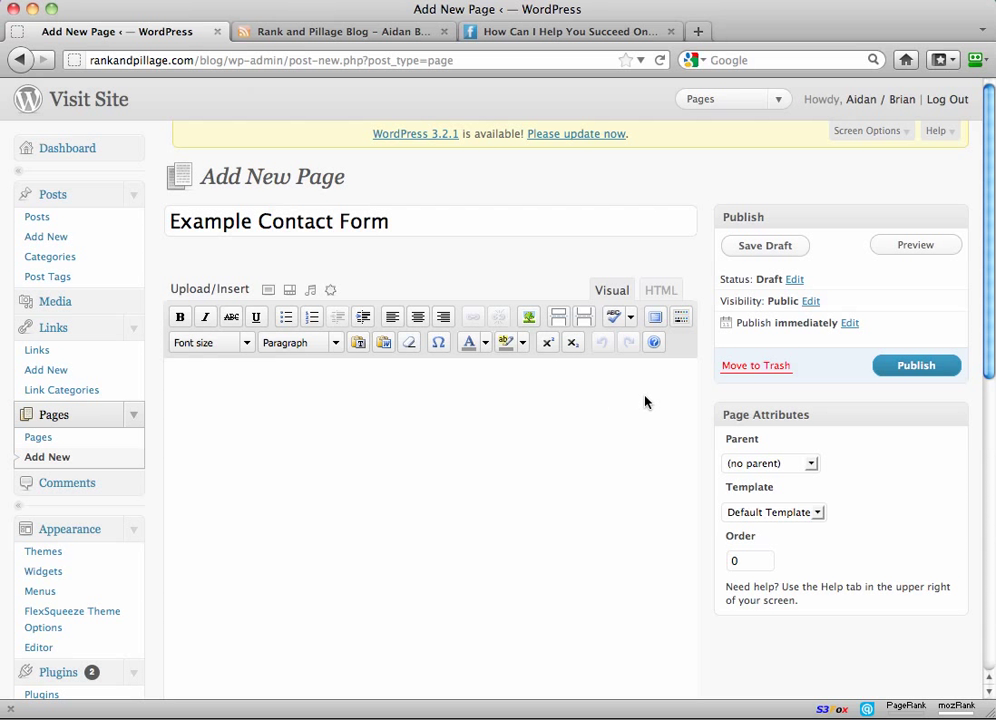
scroll(656, 403, down, 8)
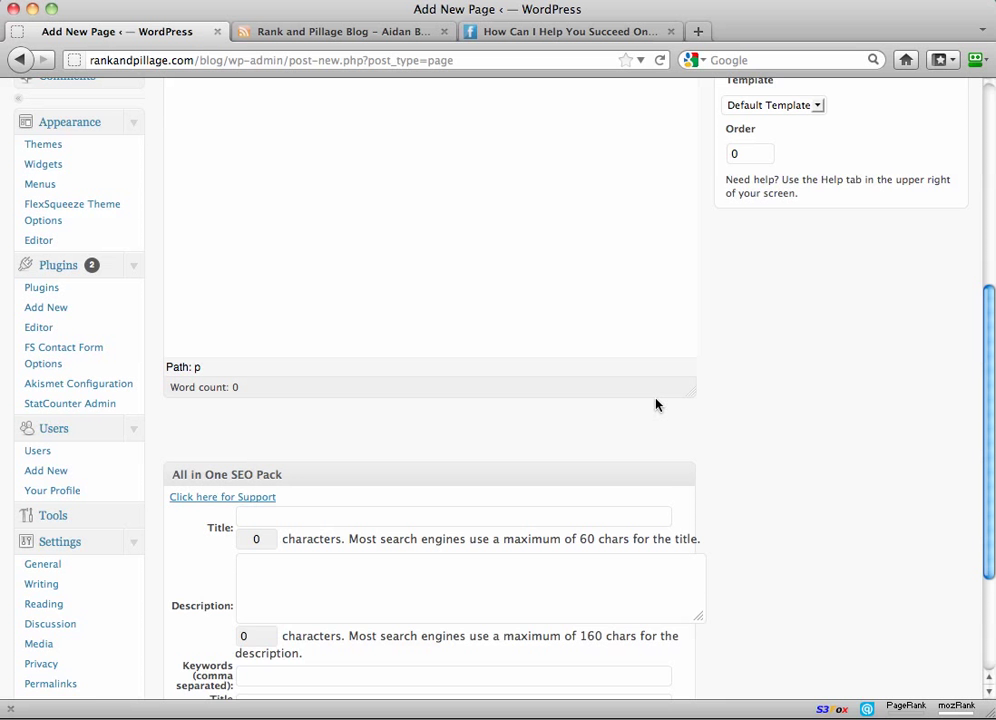
Fill the All in One SEO title, description and keywords 'fast, secure, contact, form, example'.
scroll(656, 403, down, 2)
click(538, 411)
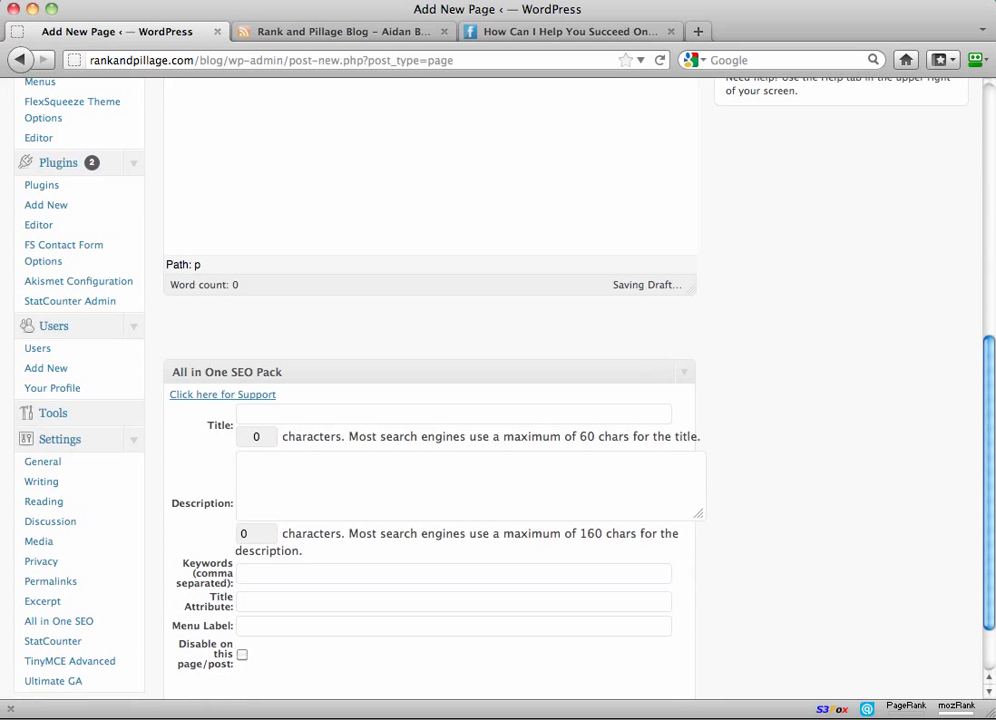
text(Example Contact )
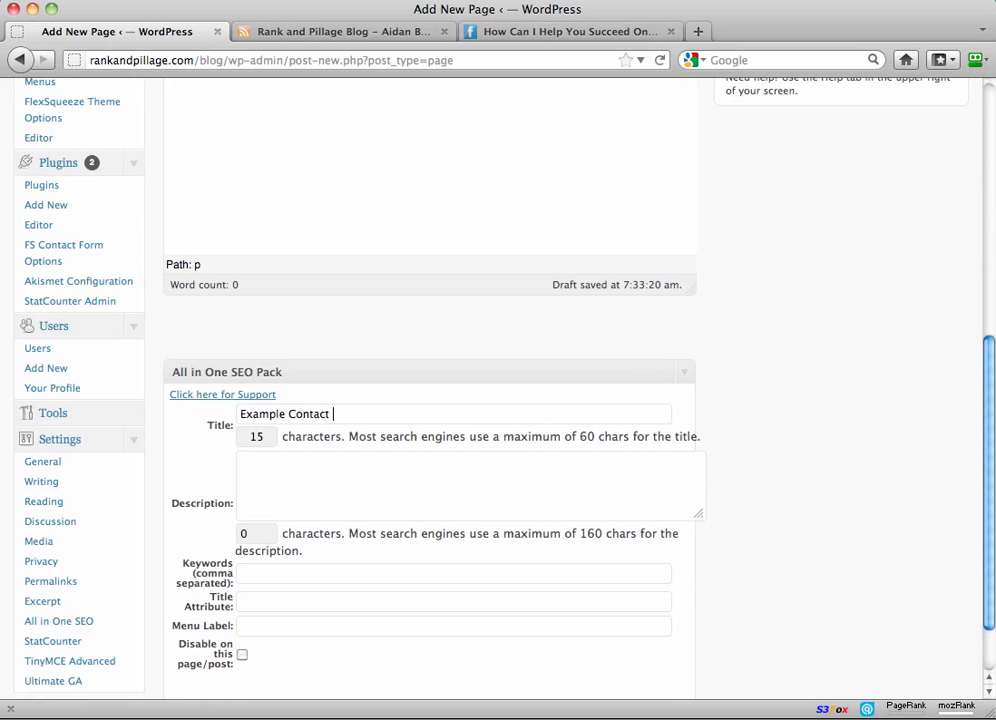
text(Form)
text(Example Contact)
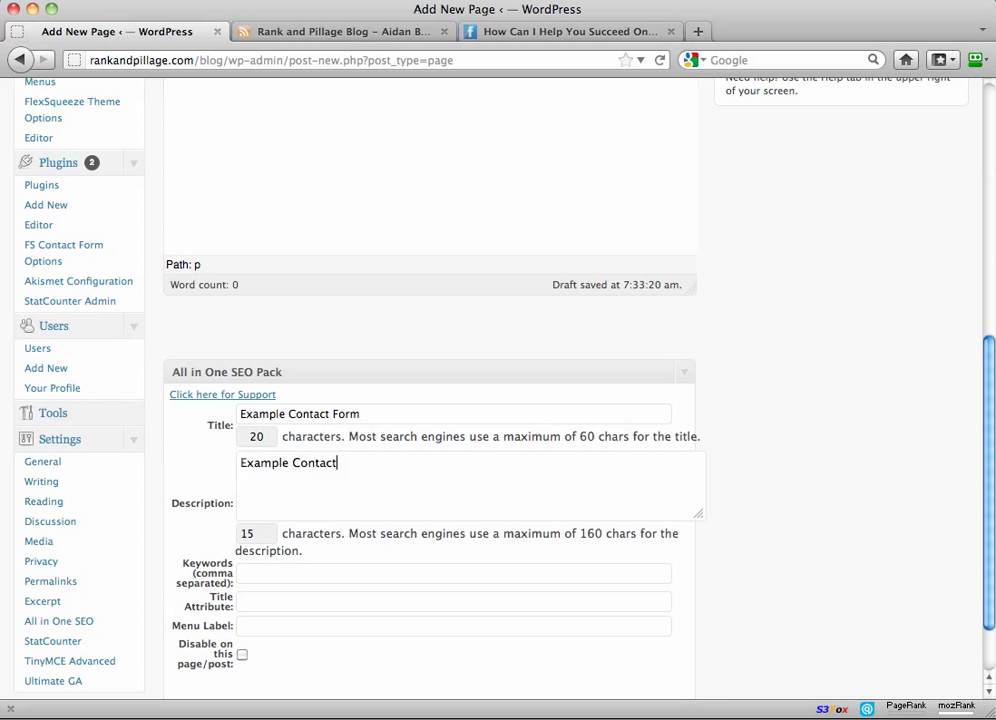
text( Form: This page is used t)
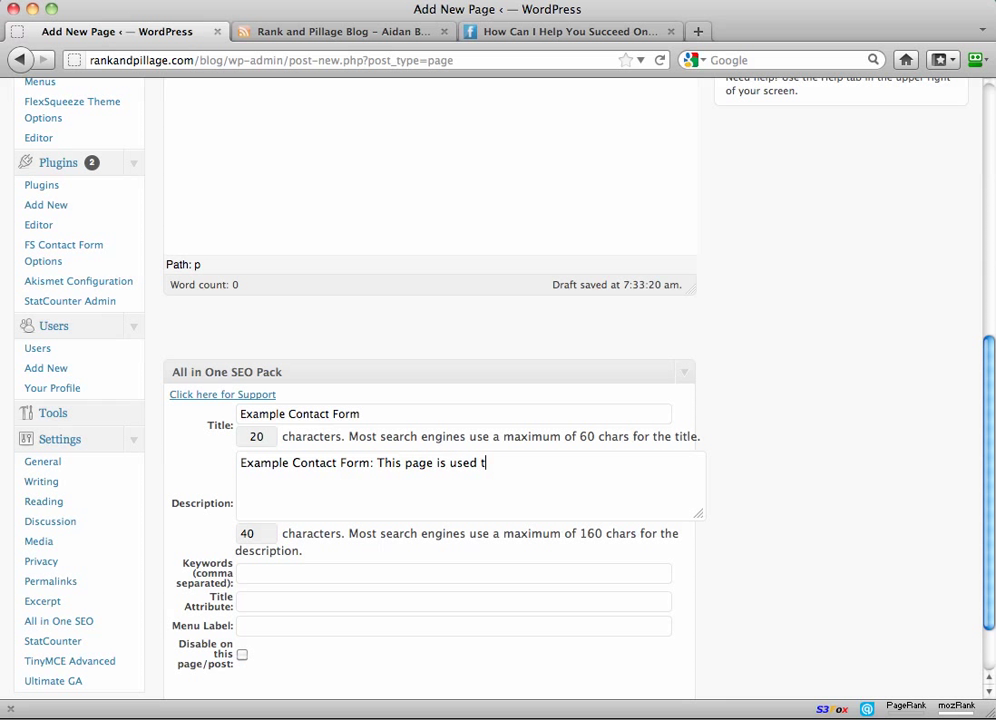
text(o show how a simpla)
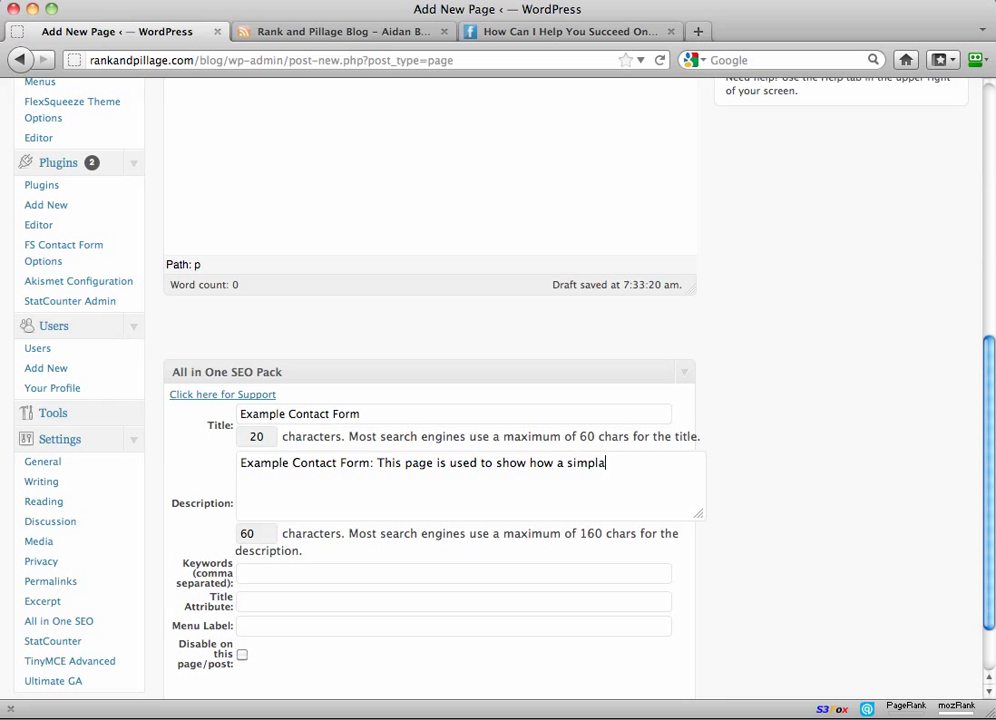
text( contact form)
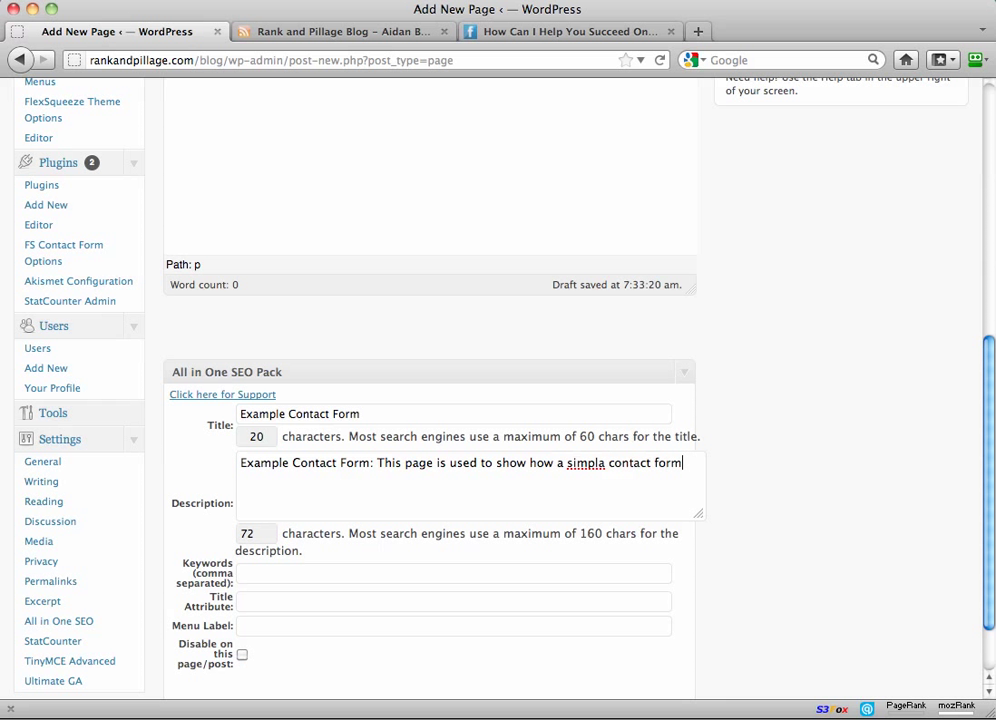
text( can be)
key(BackSpace)
text(e)
text( inserted )
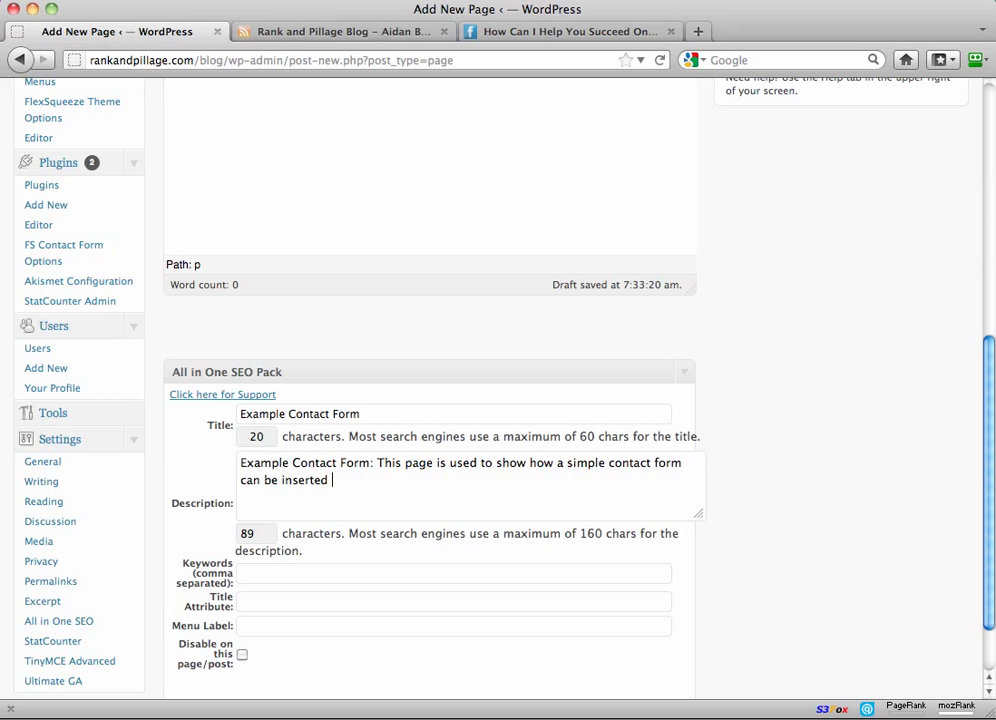
text(into your page.)
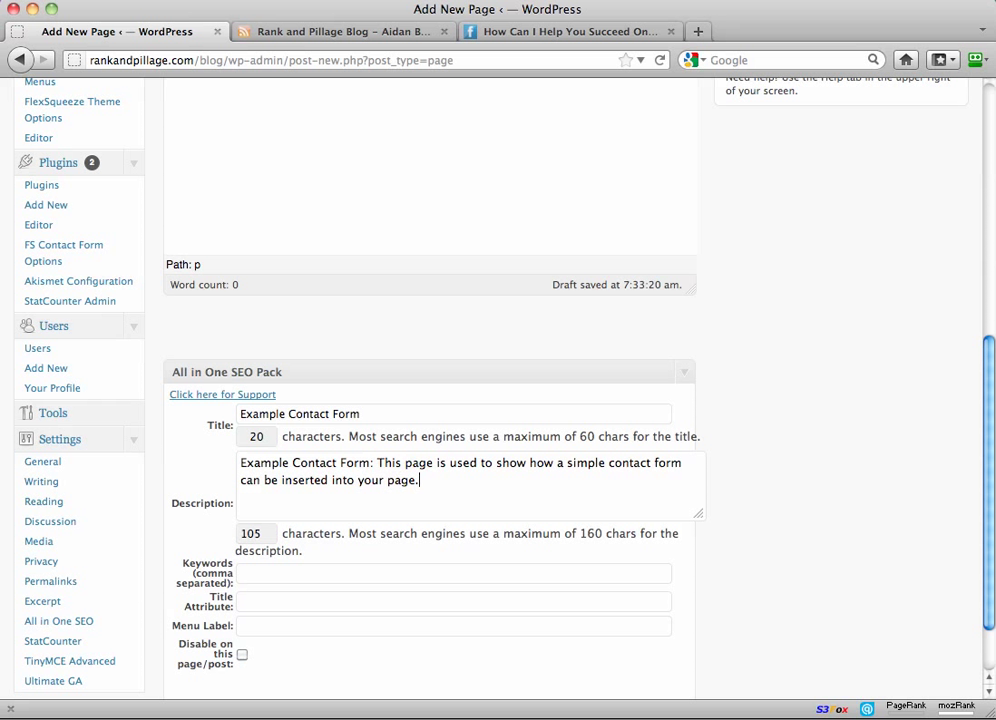
text(fast secure, contact, form, example)
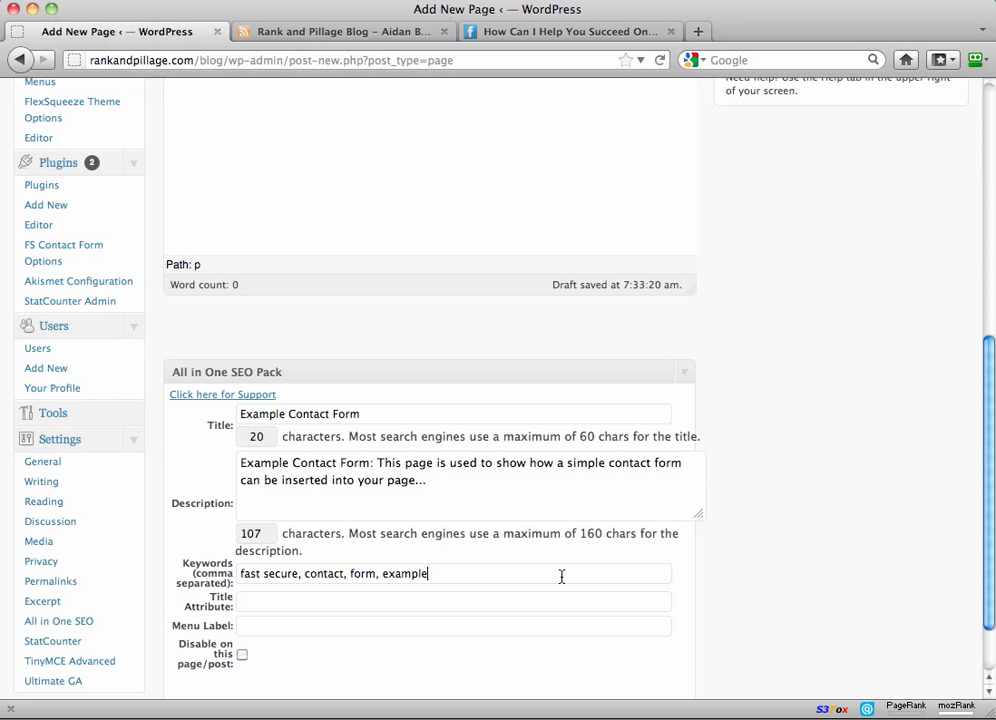
click(260, 574)
text(,)
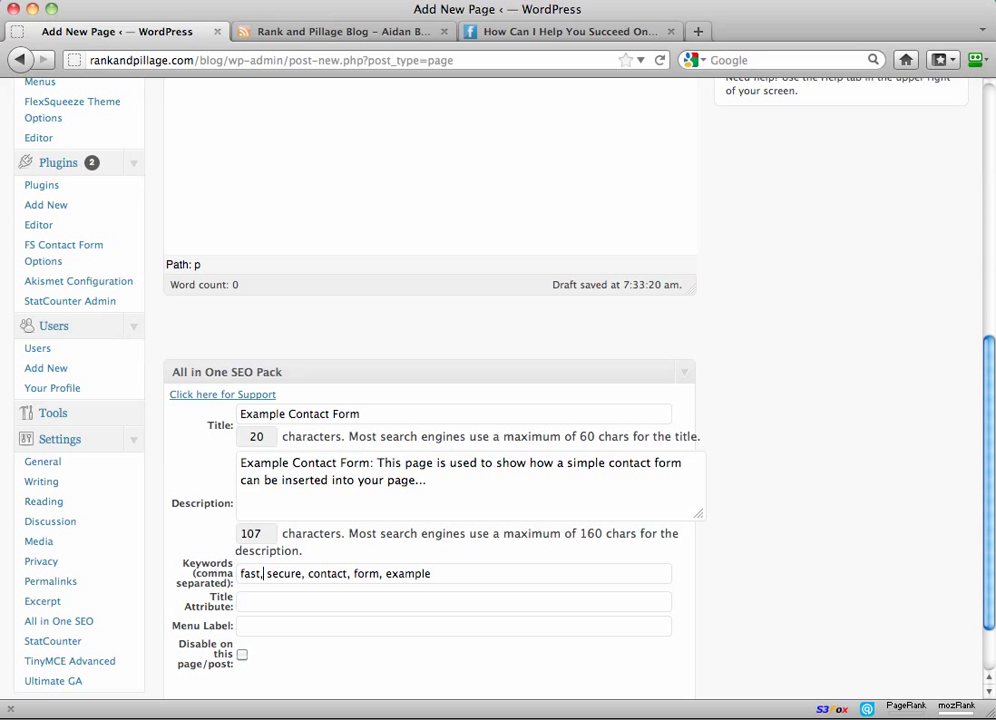
scroll(743, 562, up, 10)
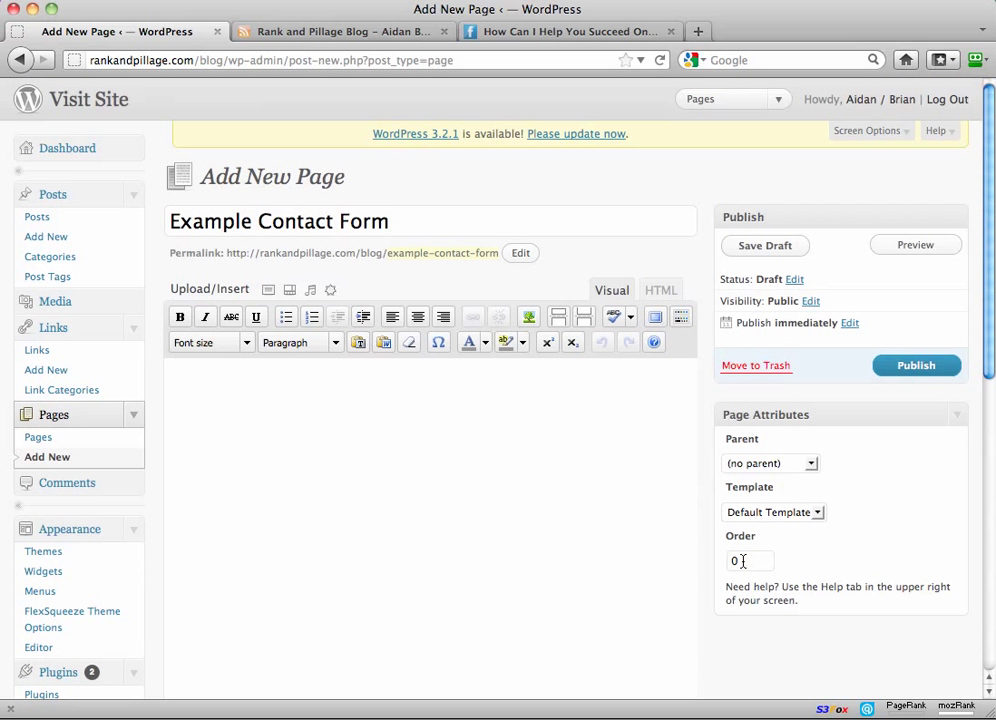
click(908, 367)
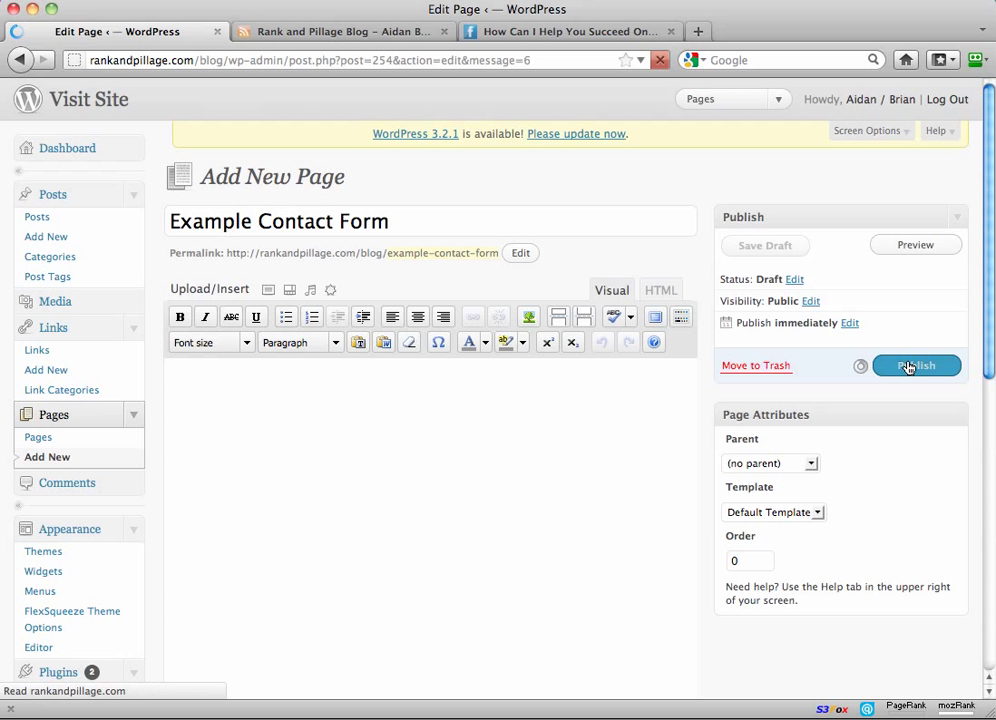
scroll(151, 436, down, 5)
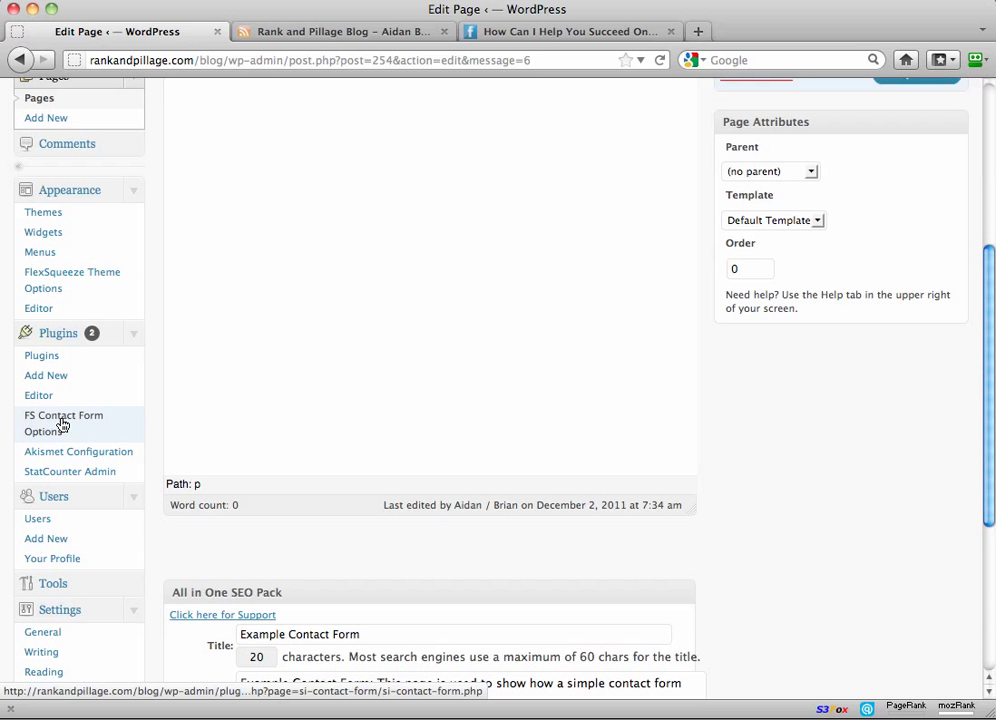
Open FS Contact Form Options and switch to the settings for Form: 2.
click(78, 425)
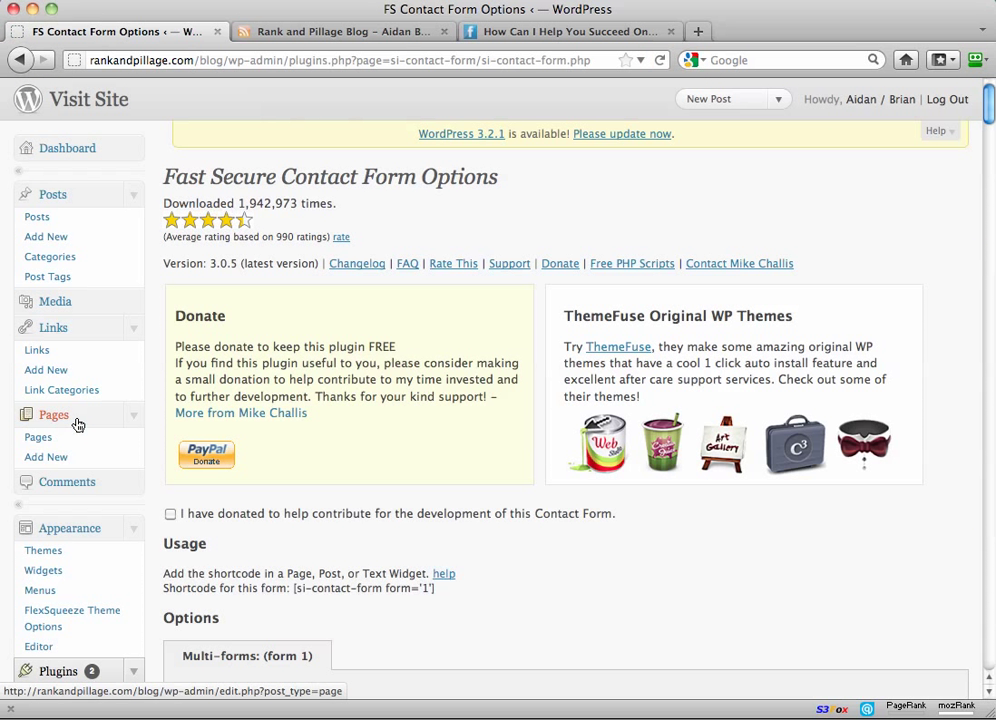
scroll(481, 513, down, 5)
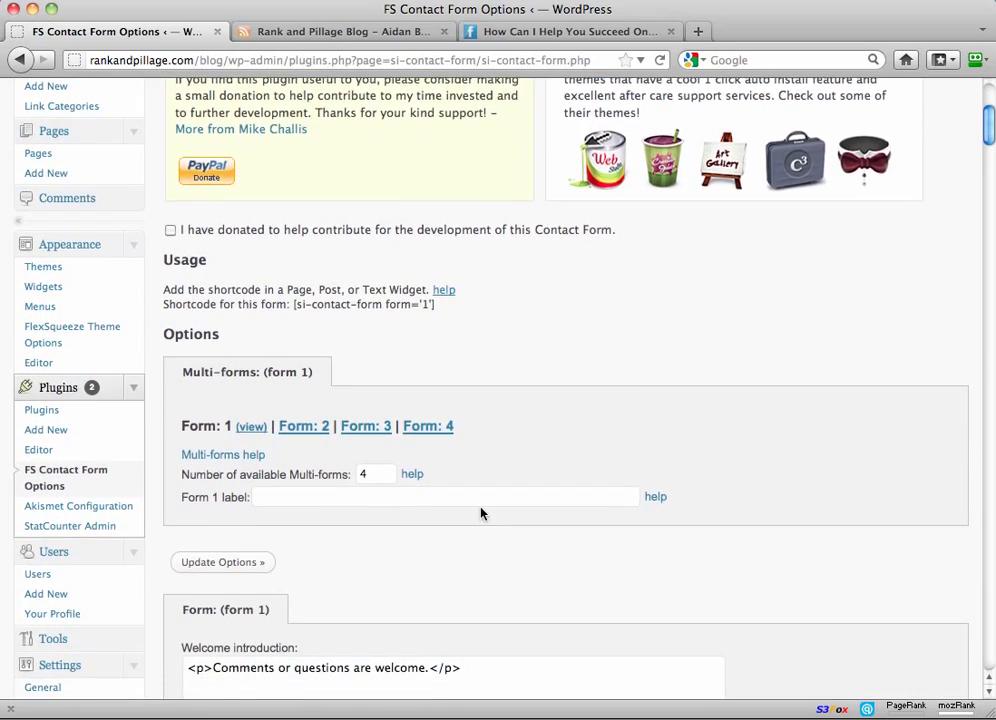
scroll(481, 513, down, 7)
scroll(481, 513, up, 8)
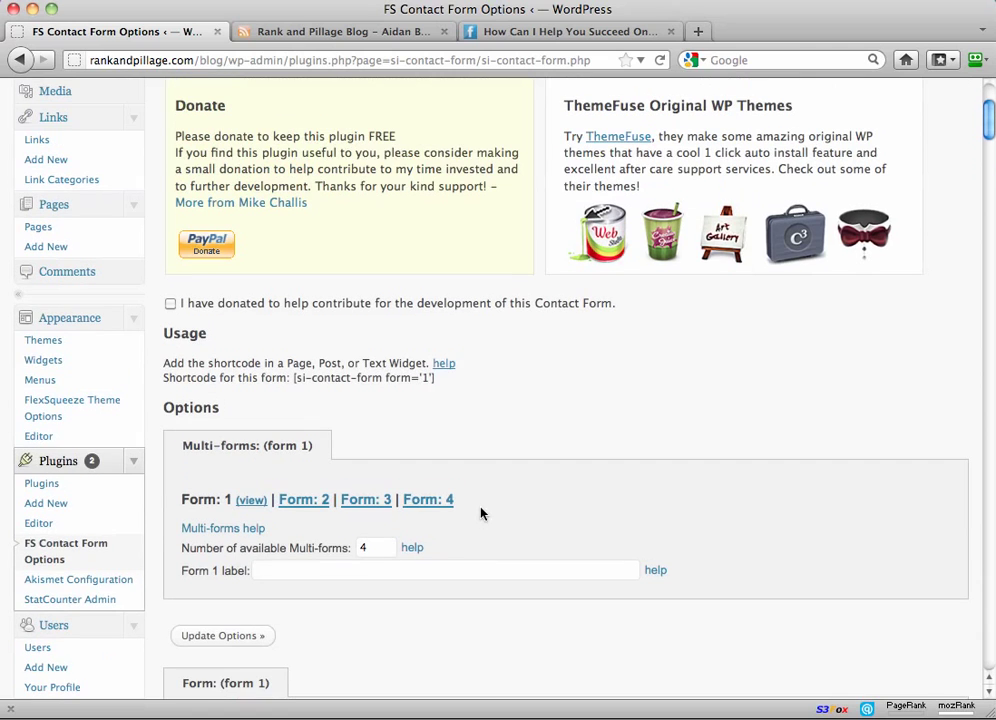
click(300, 507)
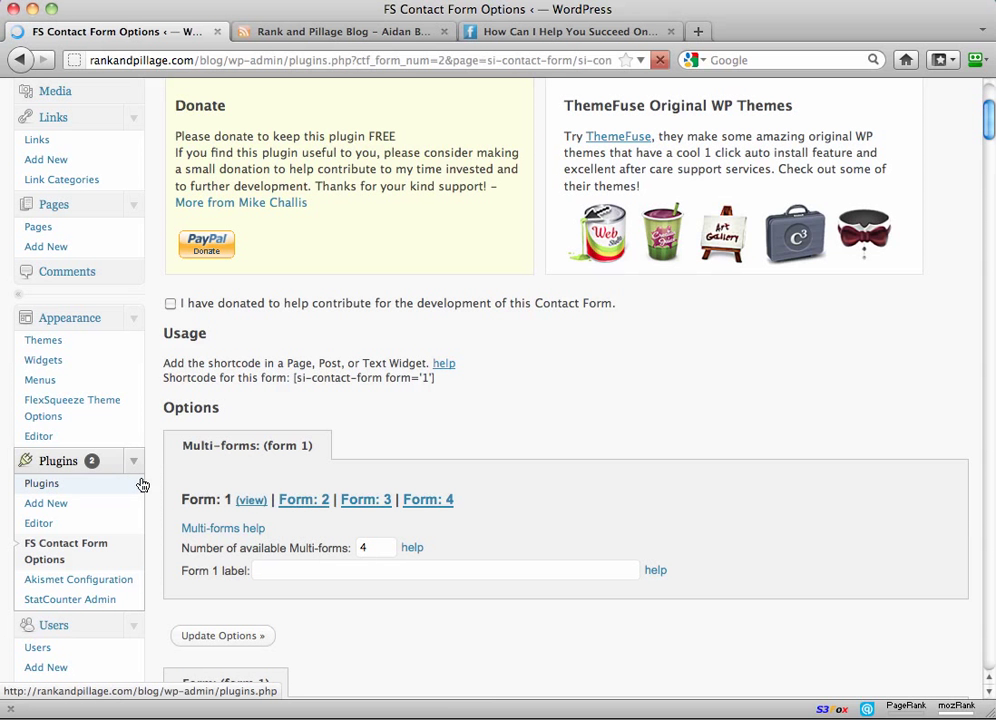
Label form 2 'Example Form' and replace its welcome text with 'This is an example of how to set up the Fast Secure Contact Form plugin...'.
scroll(427, 329, down, 6)
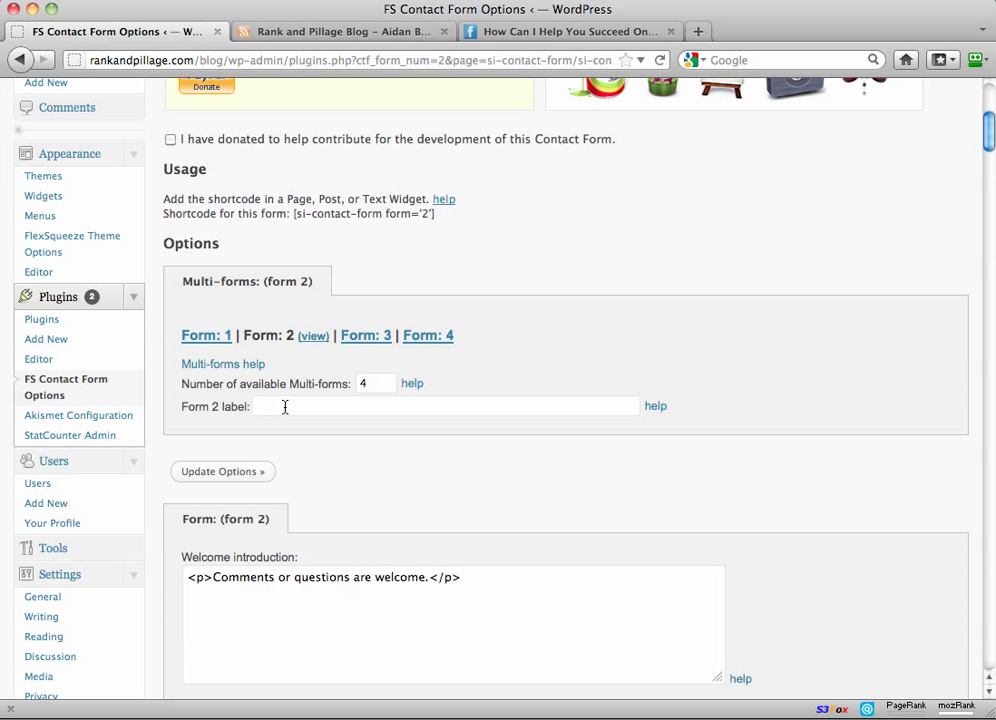
text(Example Form)
scroll(596, 437, down, 5)
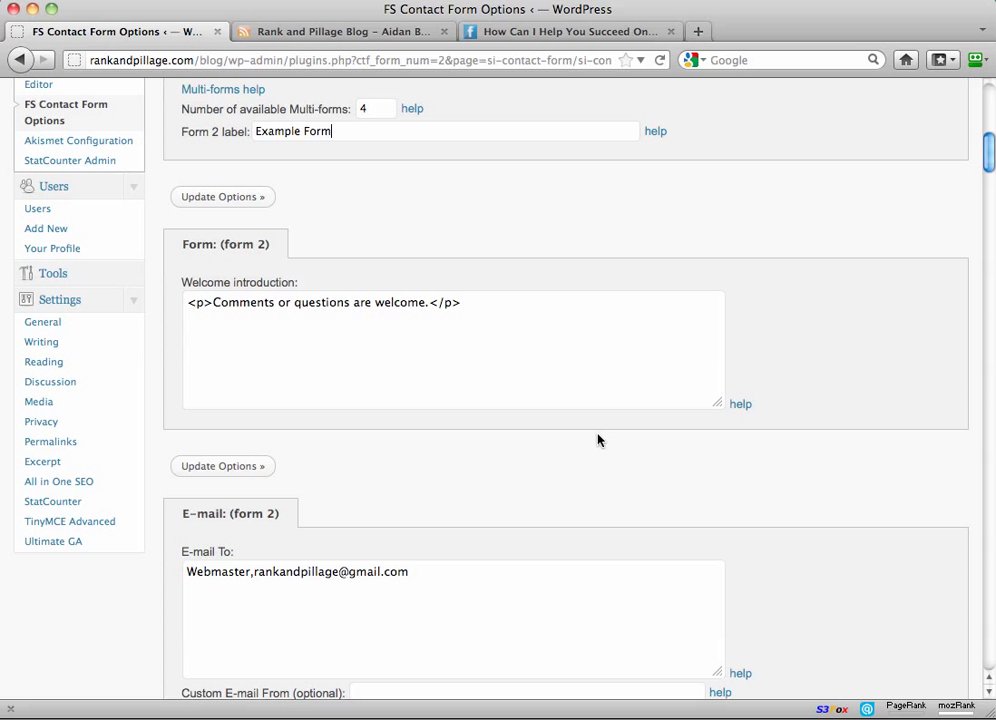
drag(212, 302, 428, 303)
text(This is an exa)
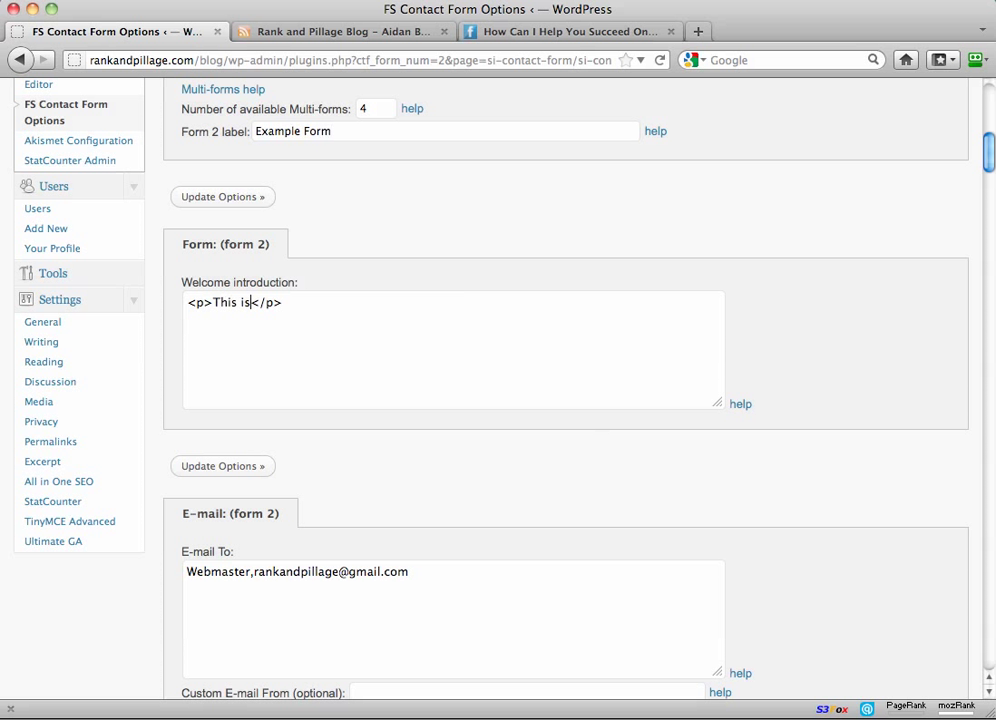
text(mple of )
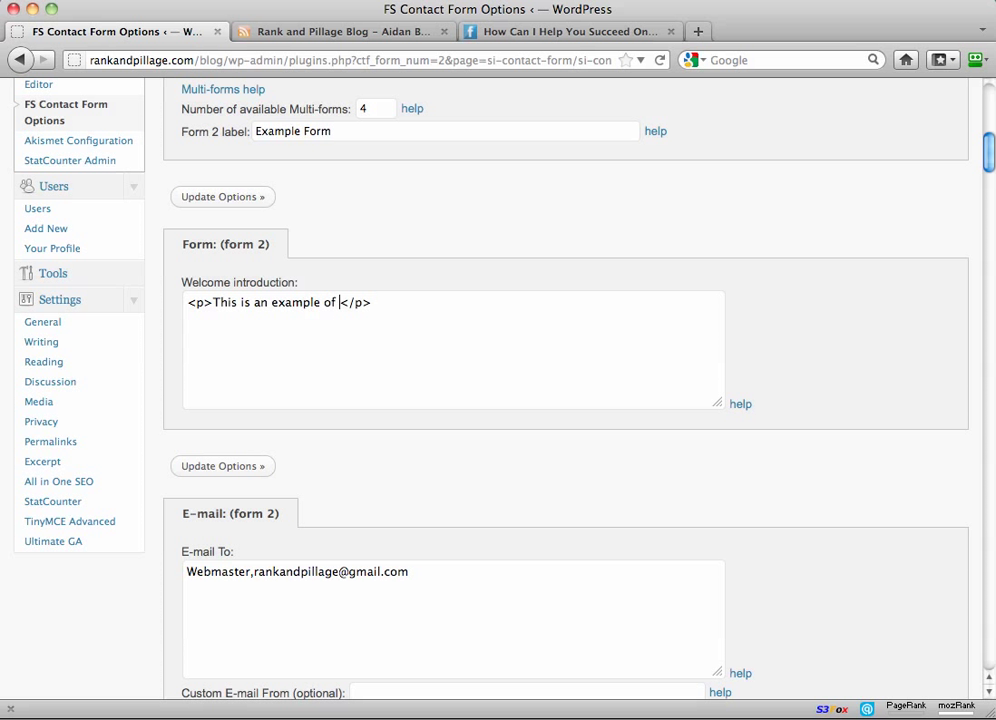
text(how to set up the)
text( Fast Secu)
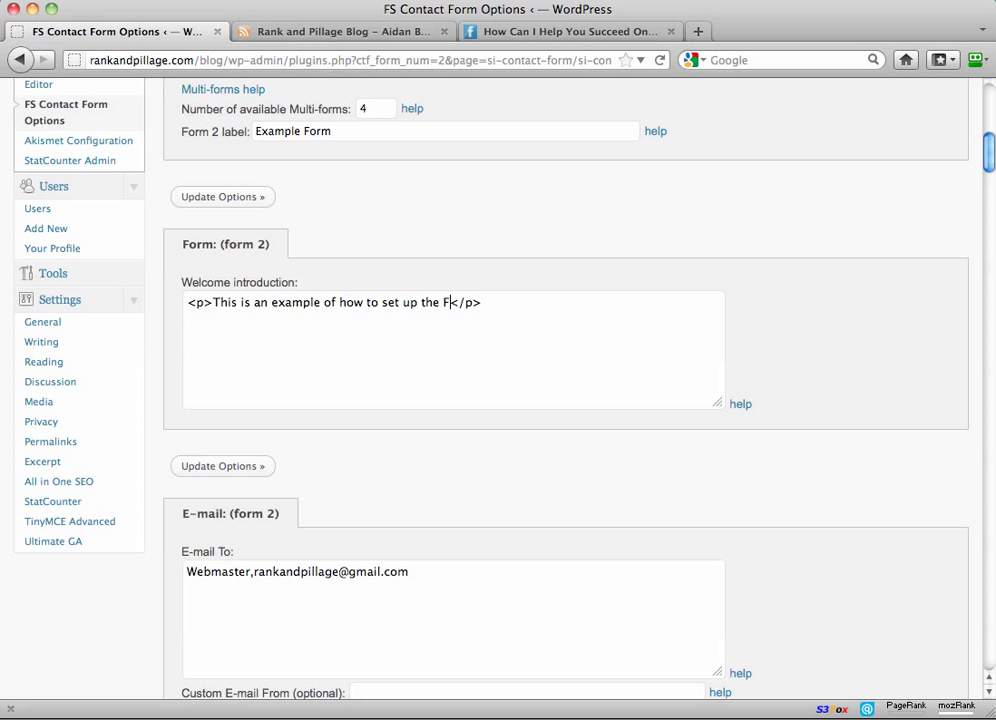
text(re COntact For)
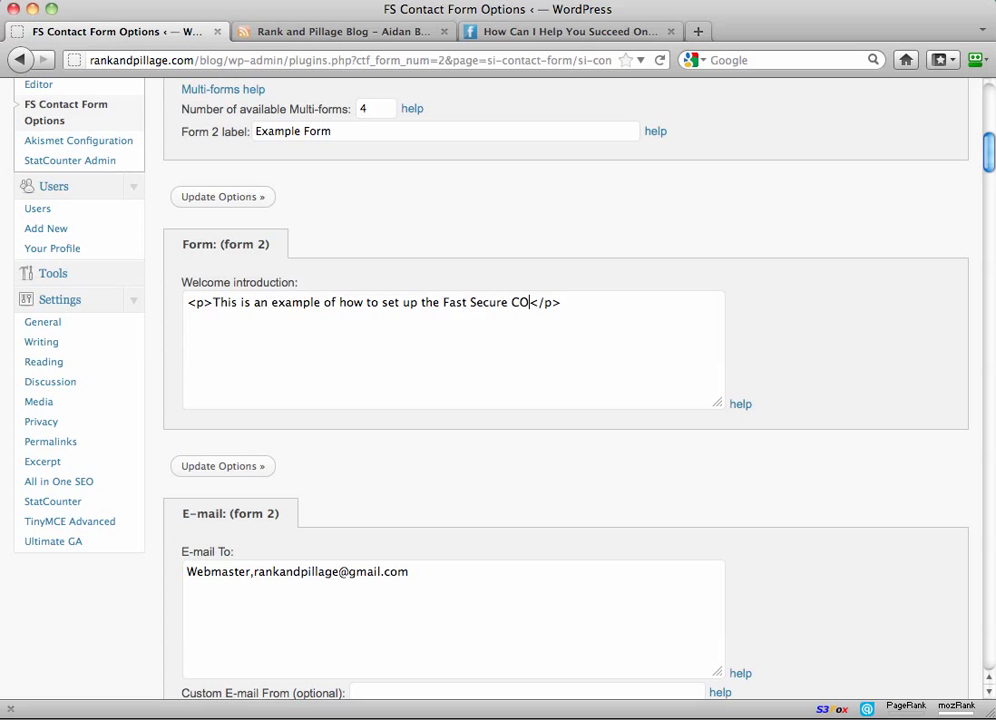
text(m)
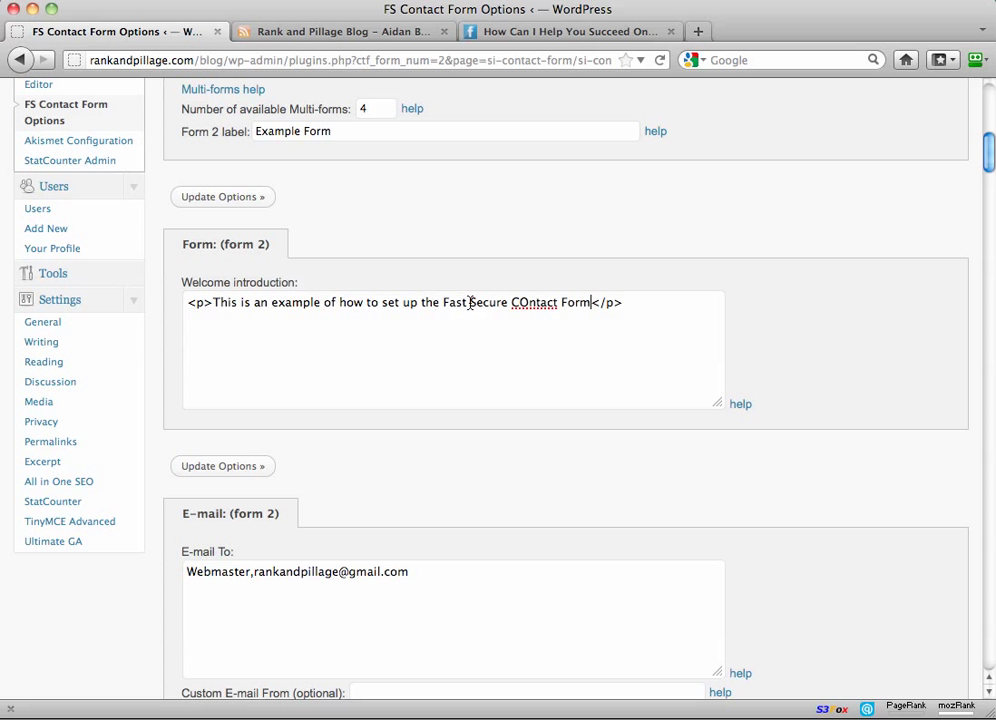
click(524, 302)
key(BackSpace)
text(orm)
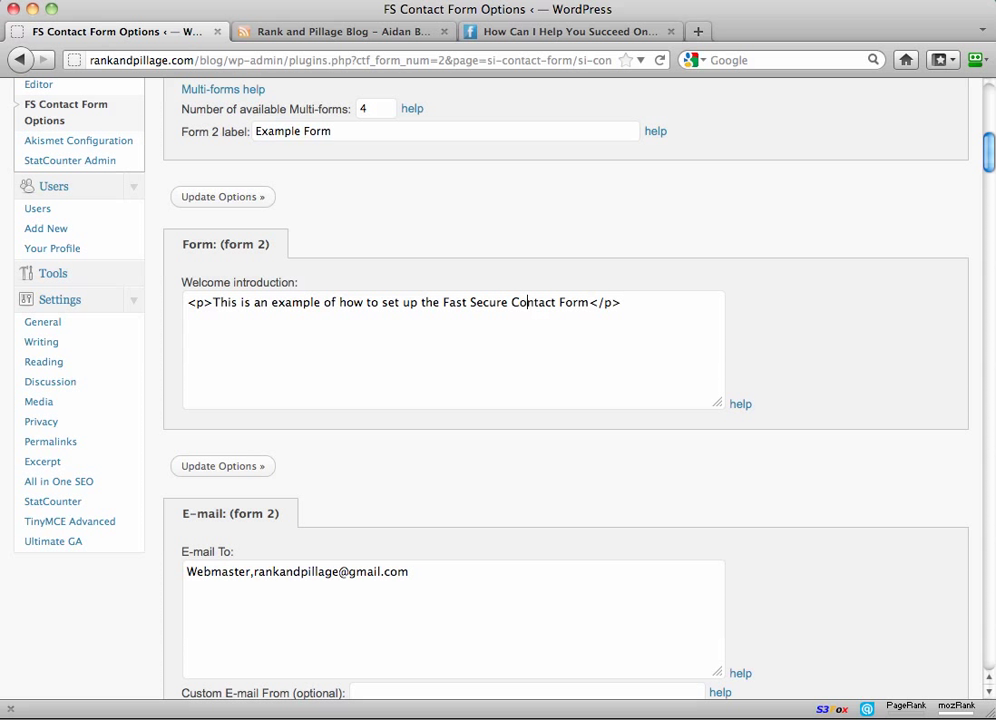
text( plugin...)
scroll(727, 373, down, 5)
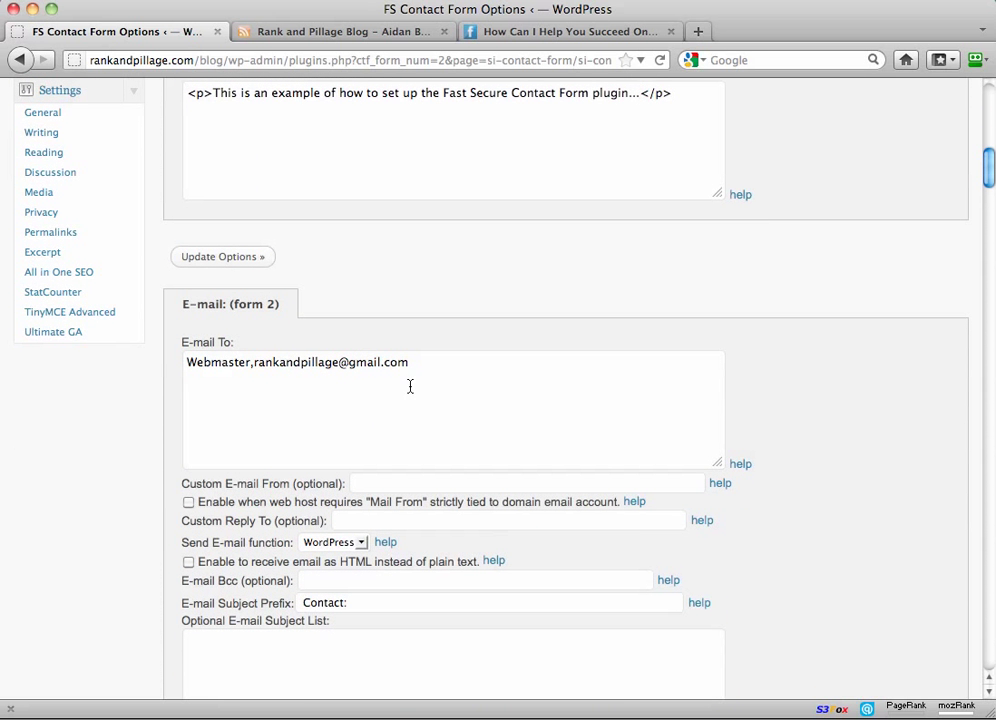
scroll(497, 375, down, 4)
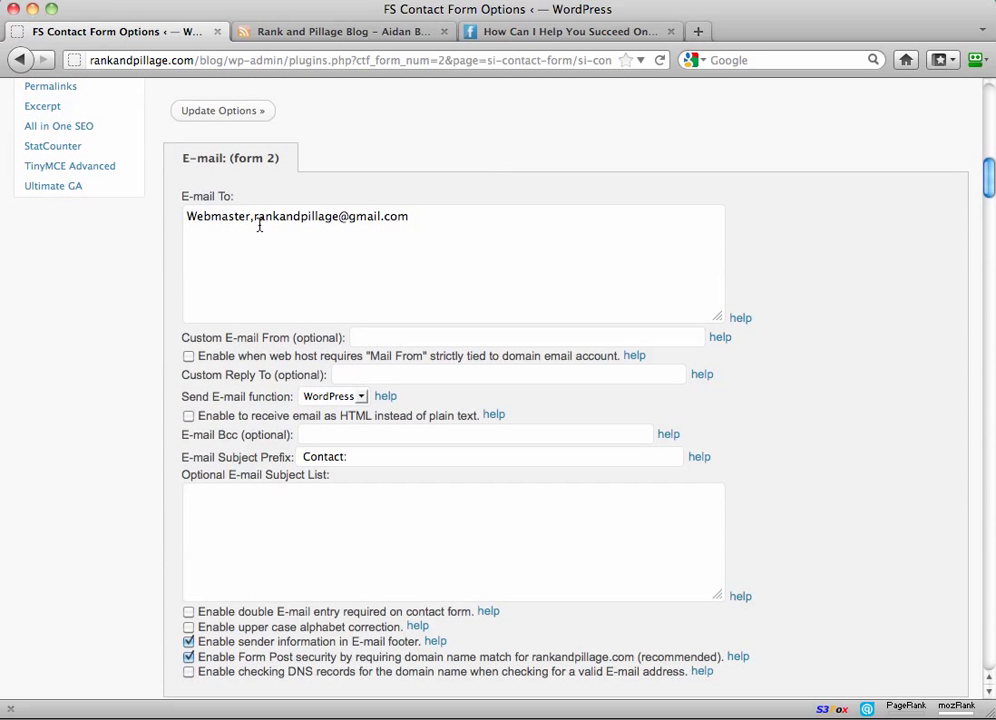
scroll(455, 218, down, 7)
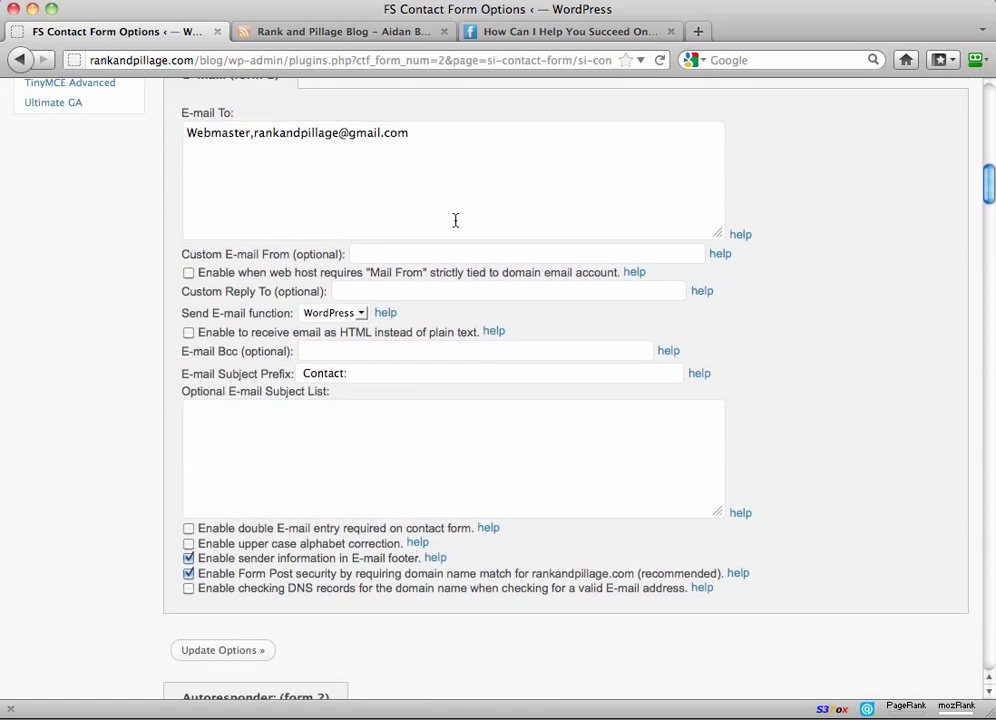
scroll(455, 220, down, 15)
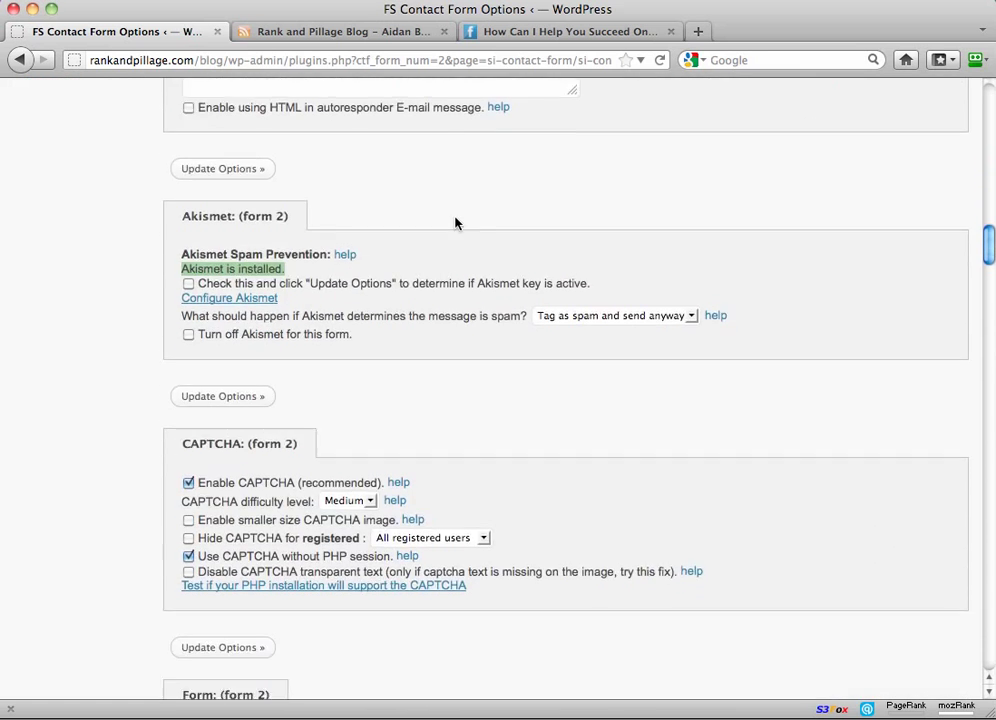
scroll(455, 222, down, 2)
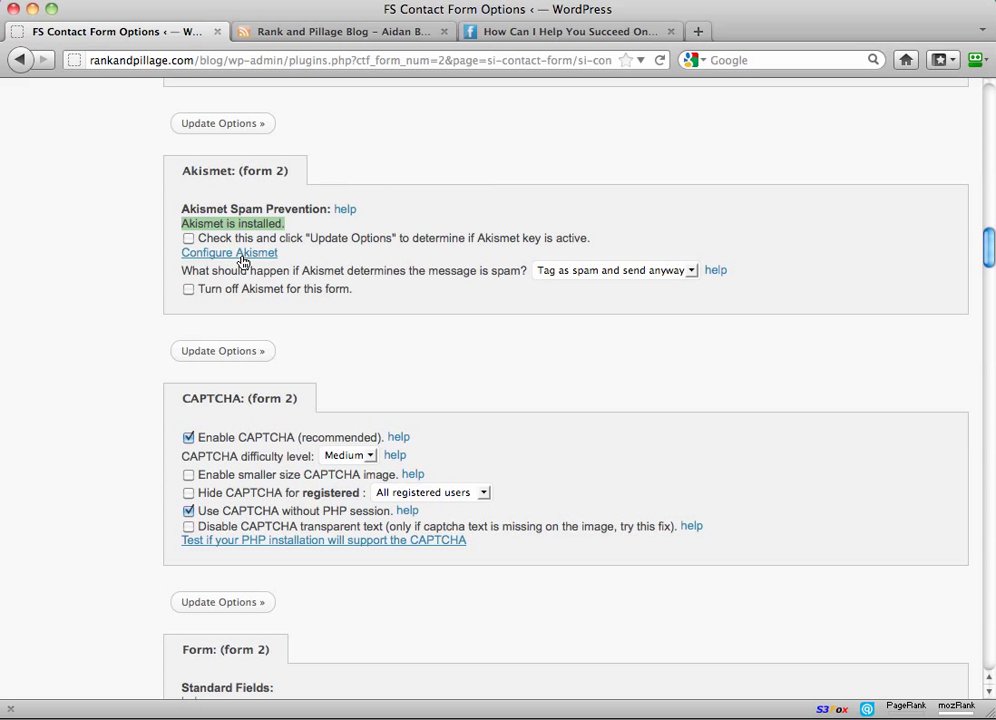
scroll(368, 329, down, 5)
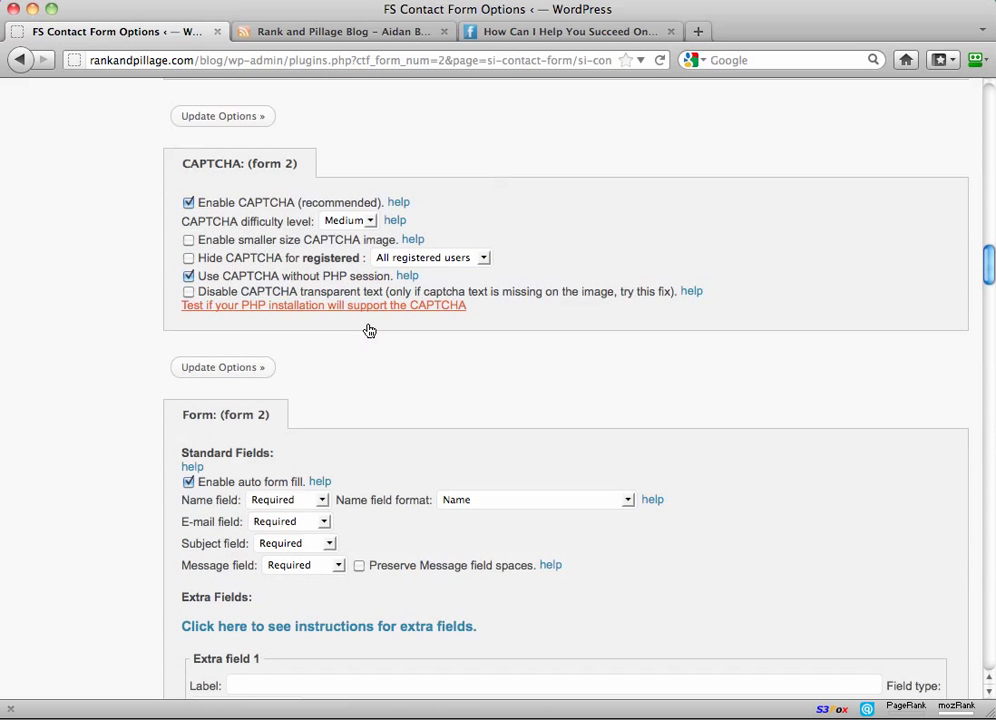
scroll(368, 329, down, 5)
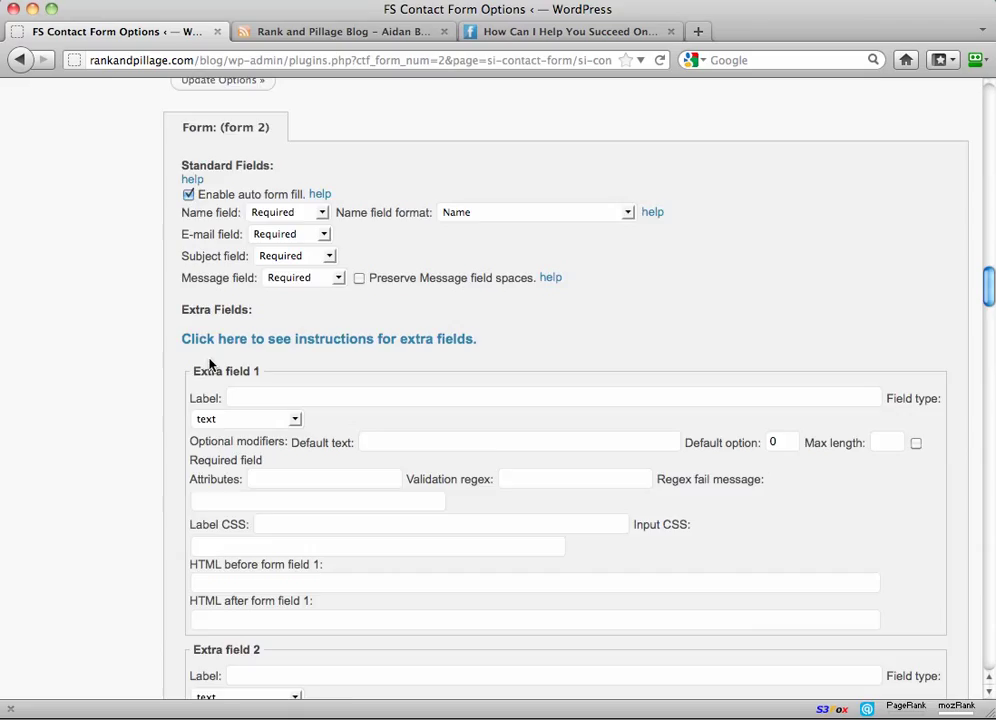
scroll(210, 365, down, 4)
scroll(210, 361, down, 20)
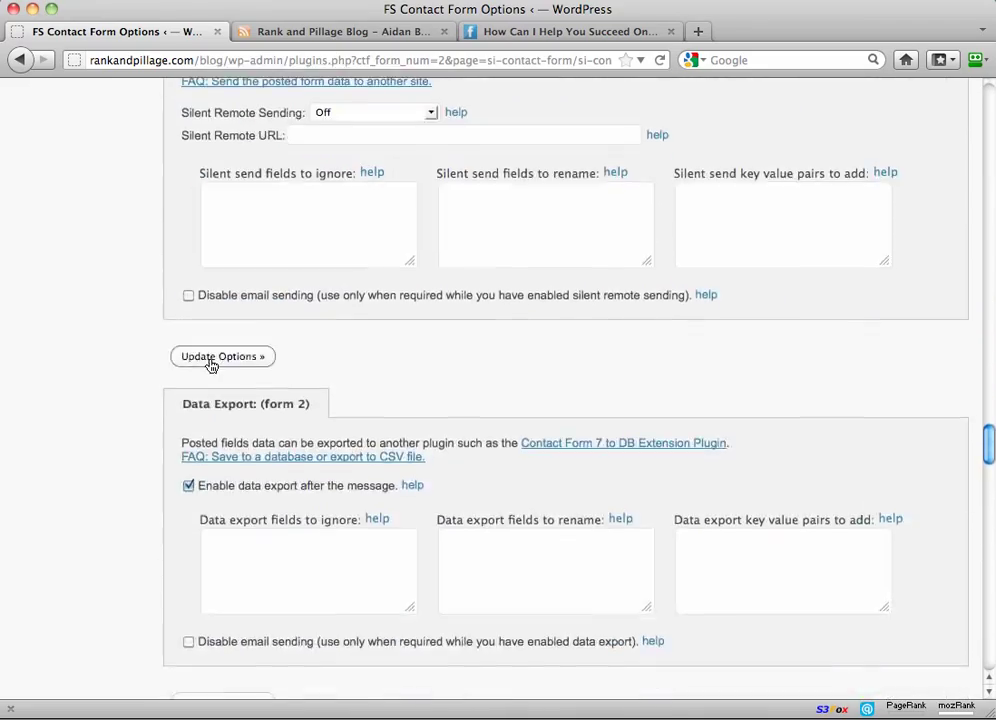
scroll(211, 366, down, 20)
scroll(200, 400, up, 15)
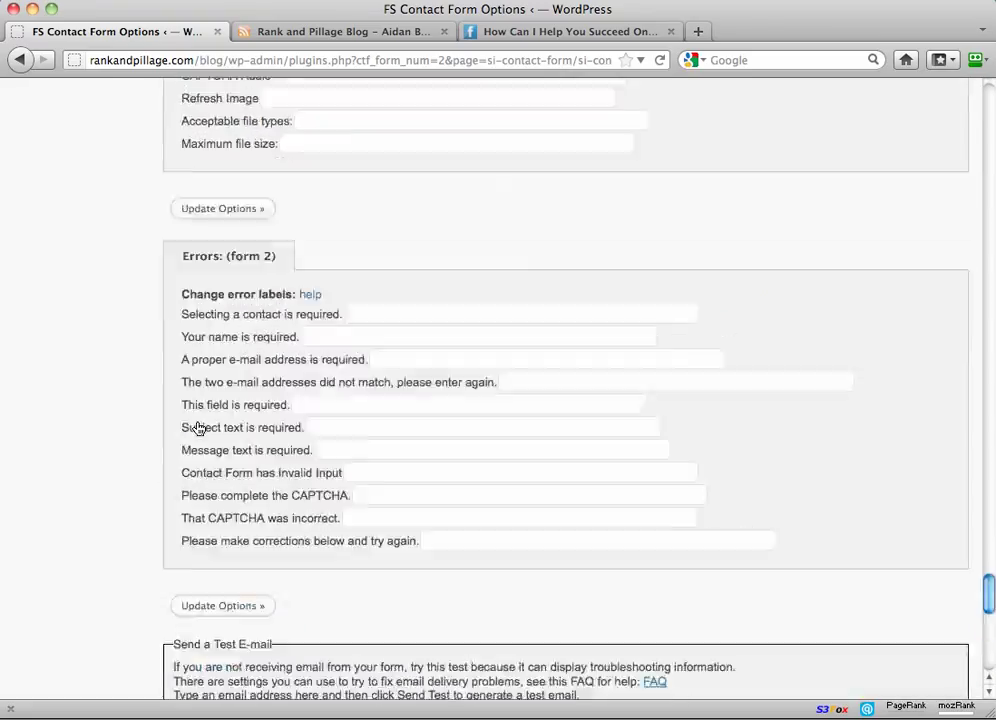
scroll(197, 427, up, 20)
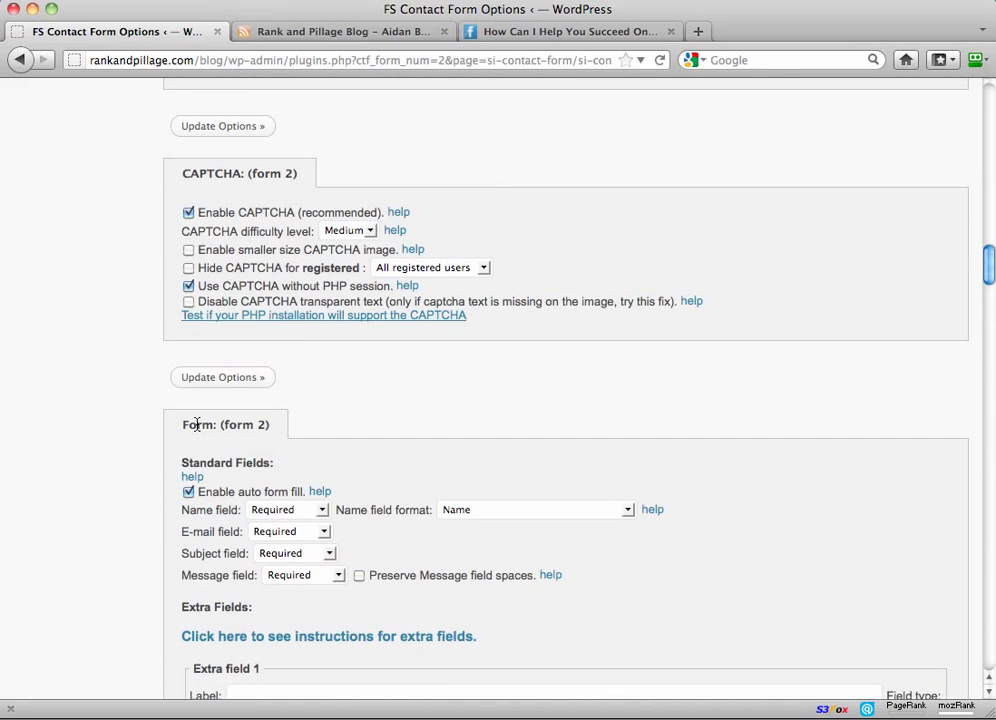
scroll(197, 427, up, 3)
Save form 2's options and select its shortcode [si-contact-form form='2'] to copy.
click(222, 457)
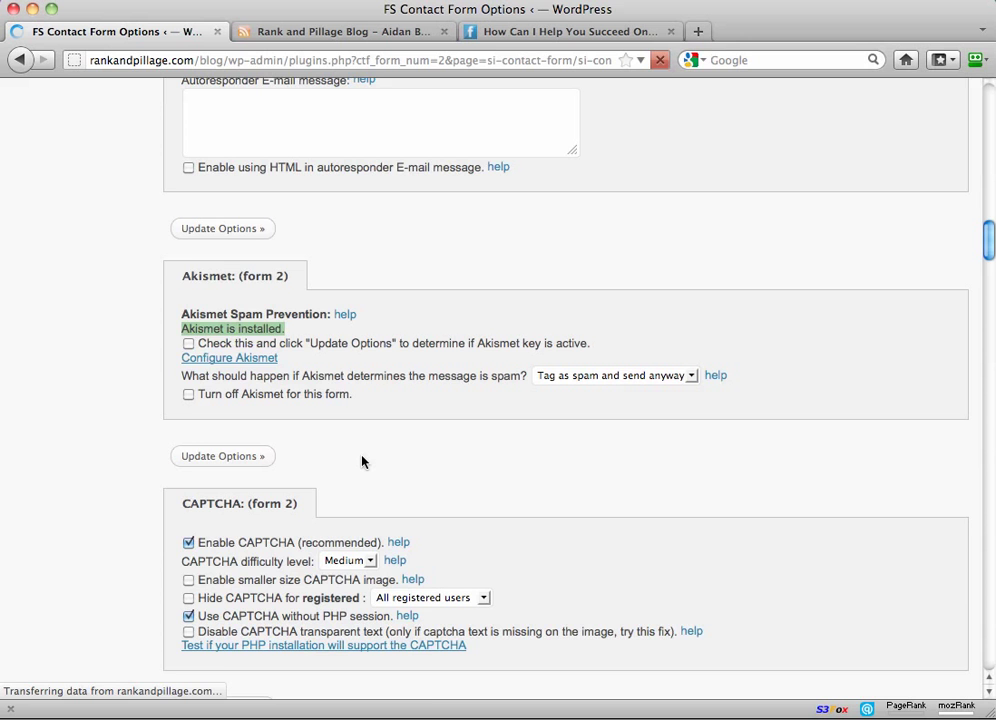
scroll(362, 461, down, 5)
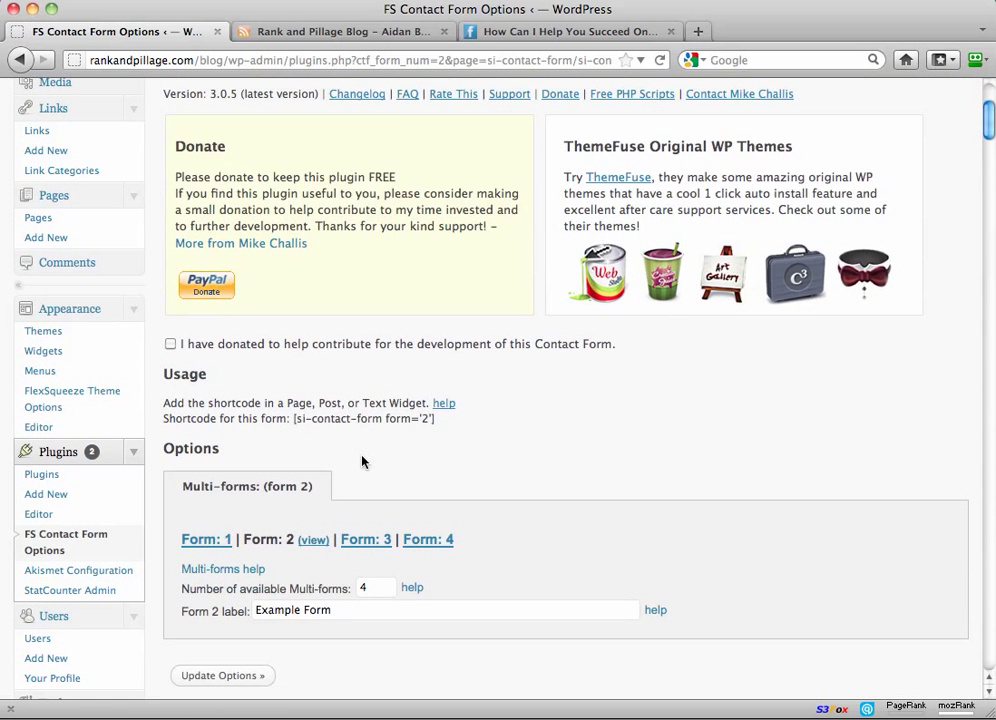
drag(294, 420, 437, 422)
key(super+c)
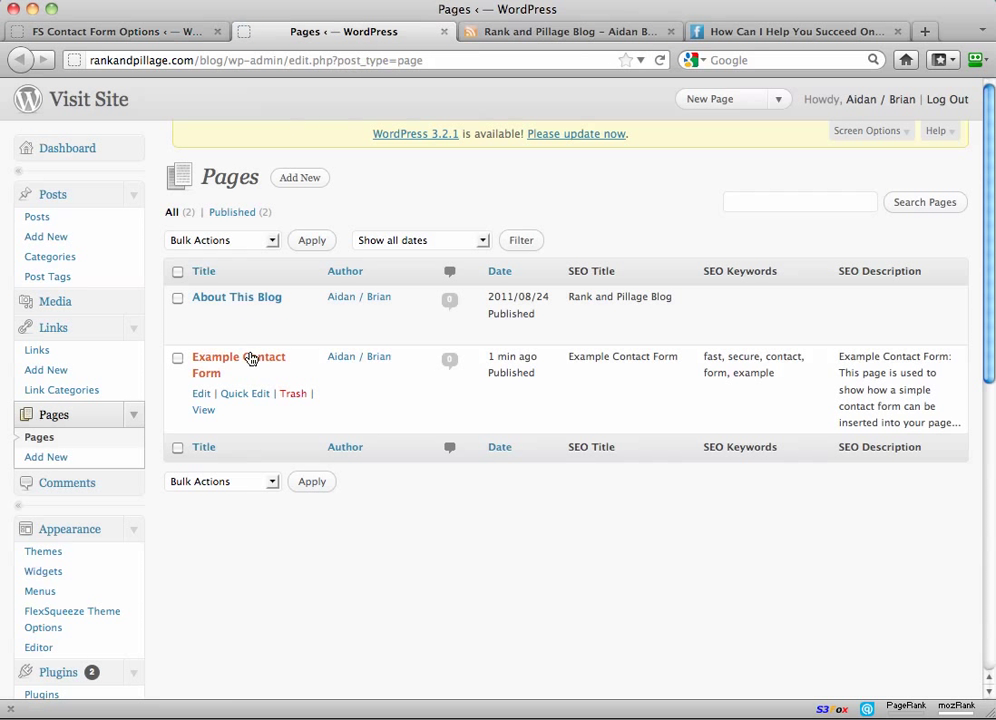
Paste [si-contact-form form='2'] into the Example Contact Form page's HTML body and update the page.
click(248, 366)
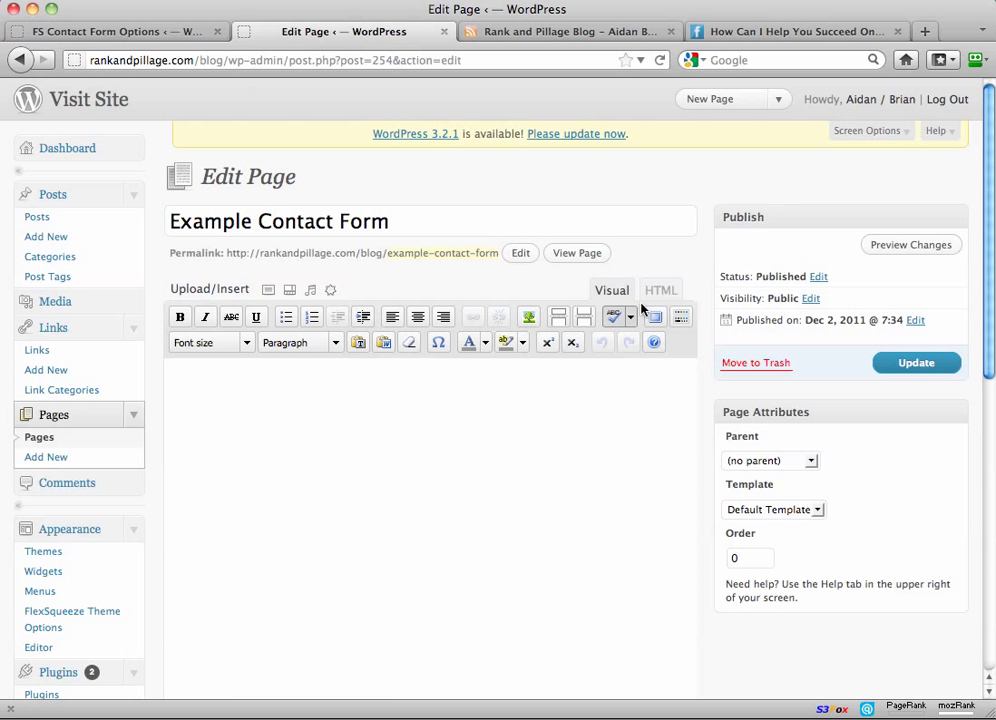
click(660, 292)
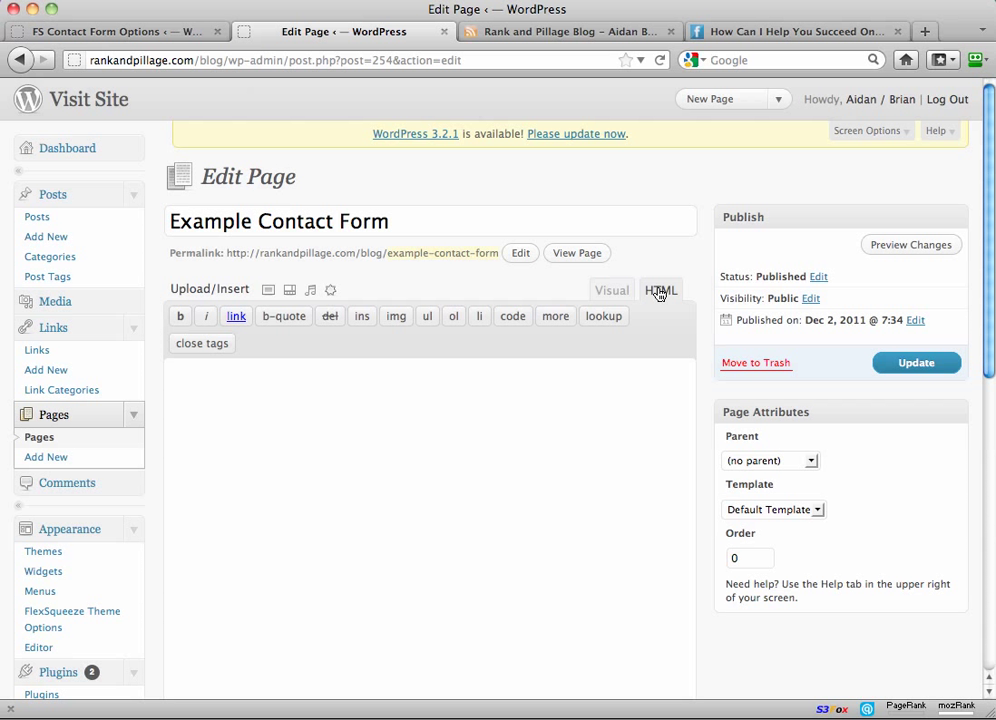
key(super+v)
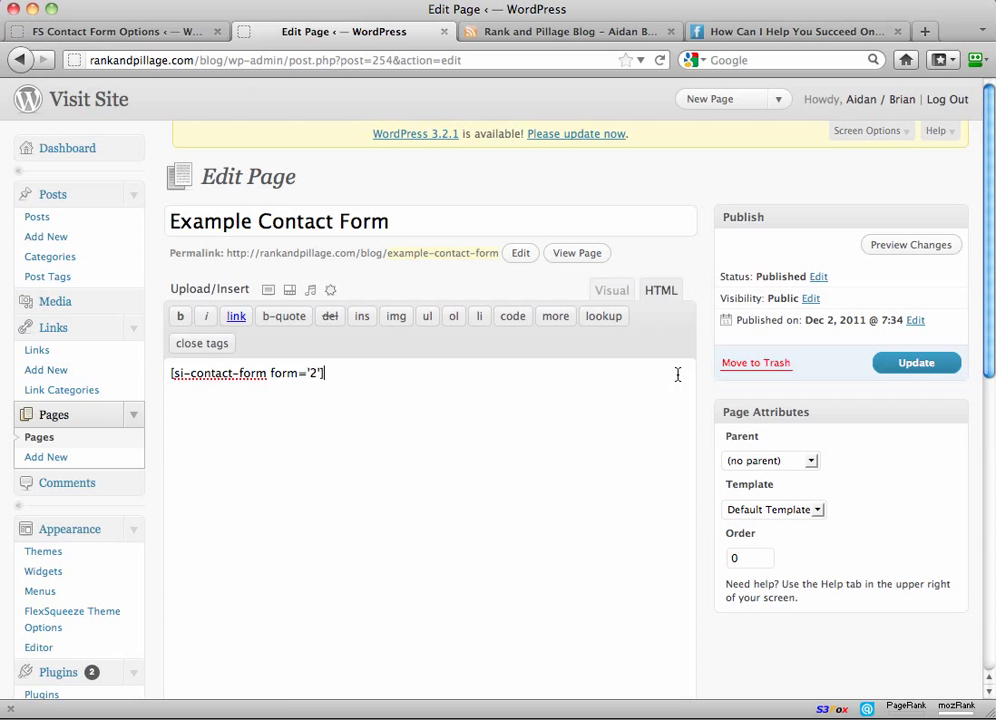
click(928, 369)
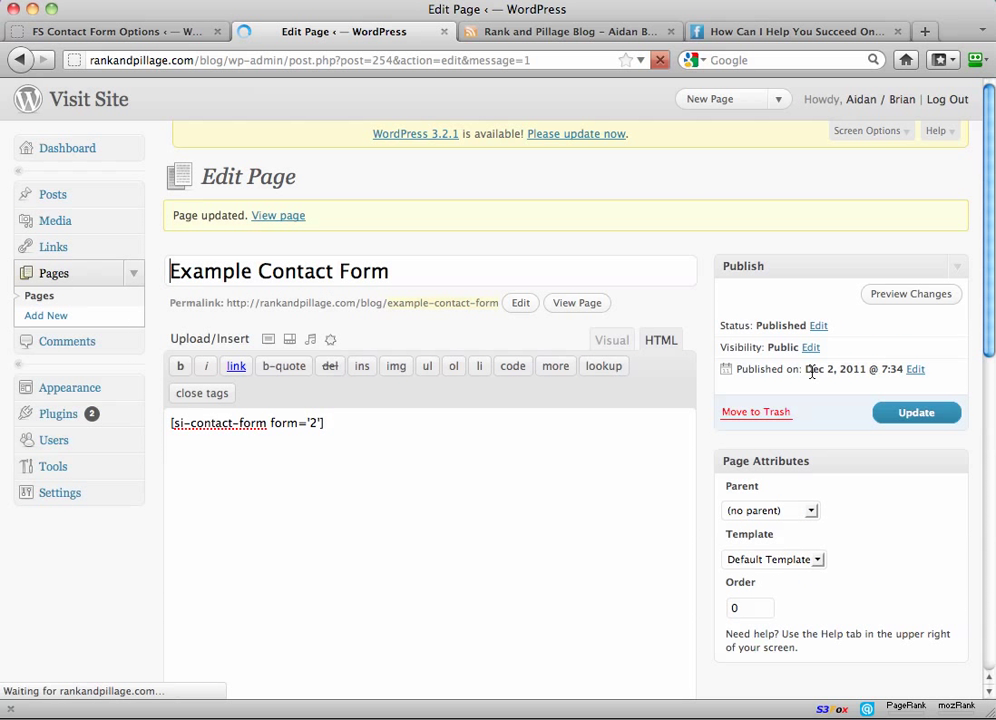
View the published Example Contact Form page with its CAPTCHA form, then return to the page editor.
super+click(578, 303)
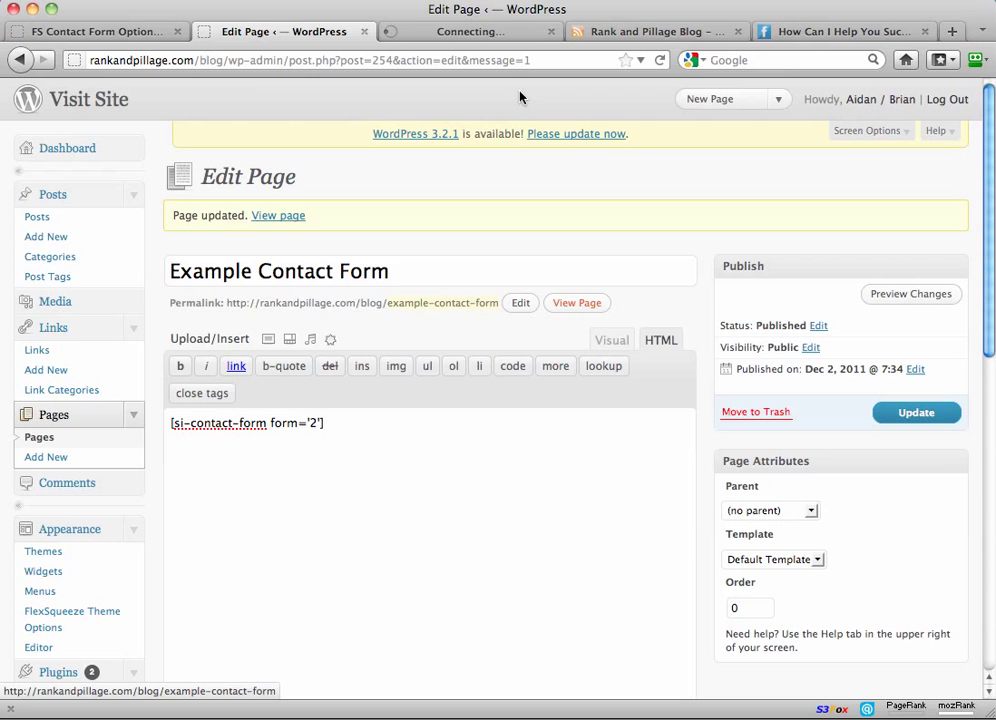
click(485, 34)
scroll(451, 430, down, 4)
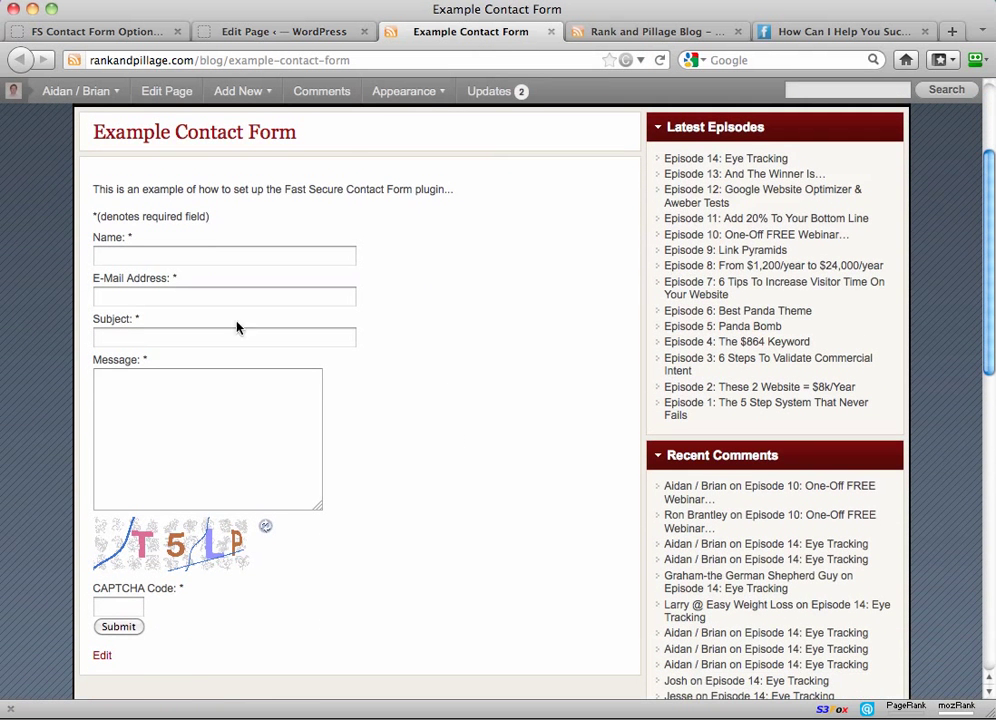
click(113, 38)
scroll(556, 438, down, 15)
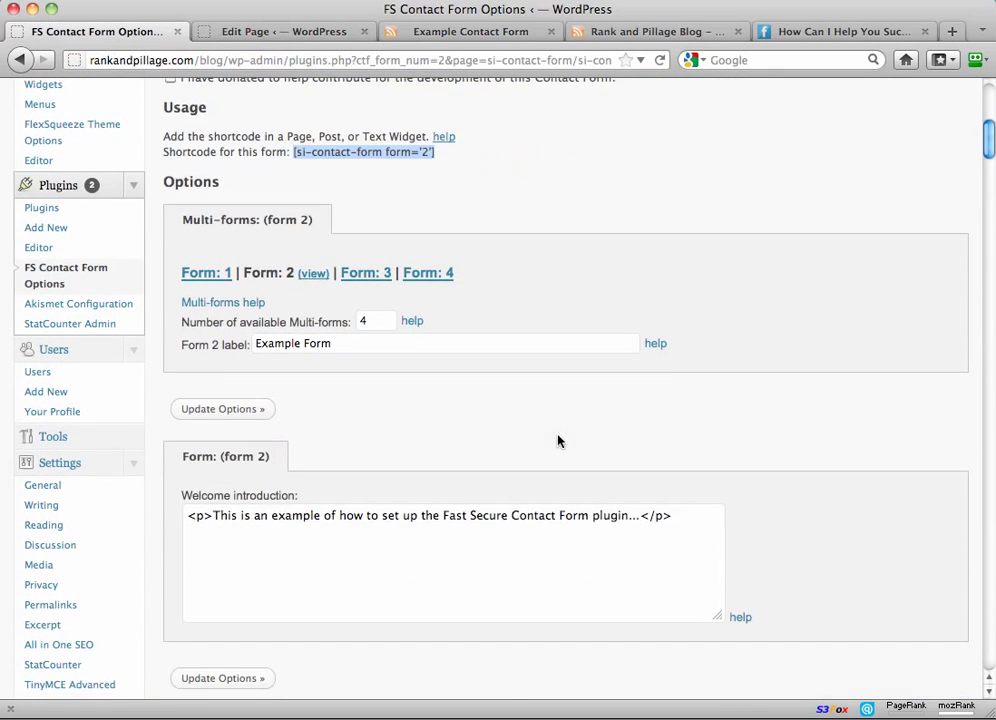
scroll(558, 438, down, 10)
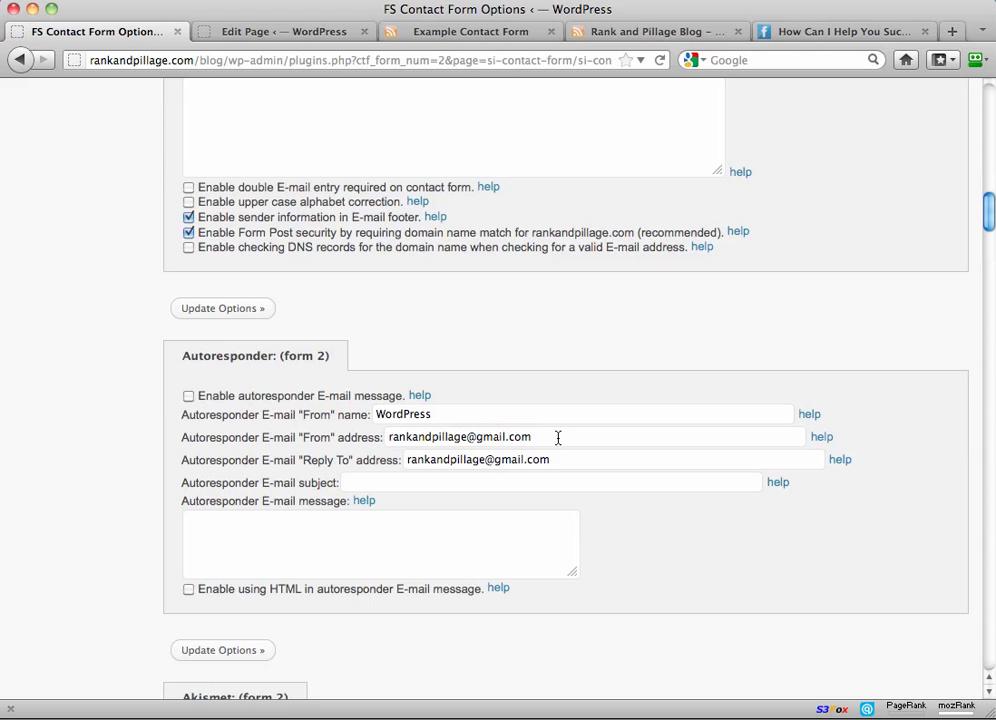
click(486, 34)
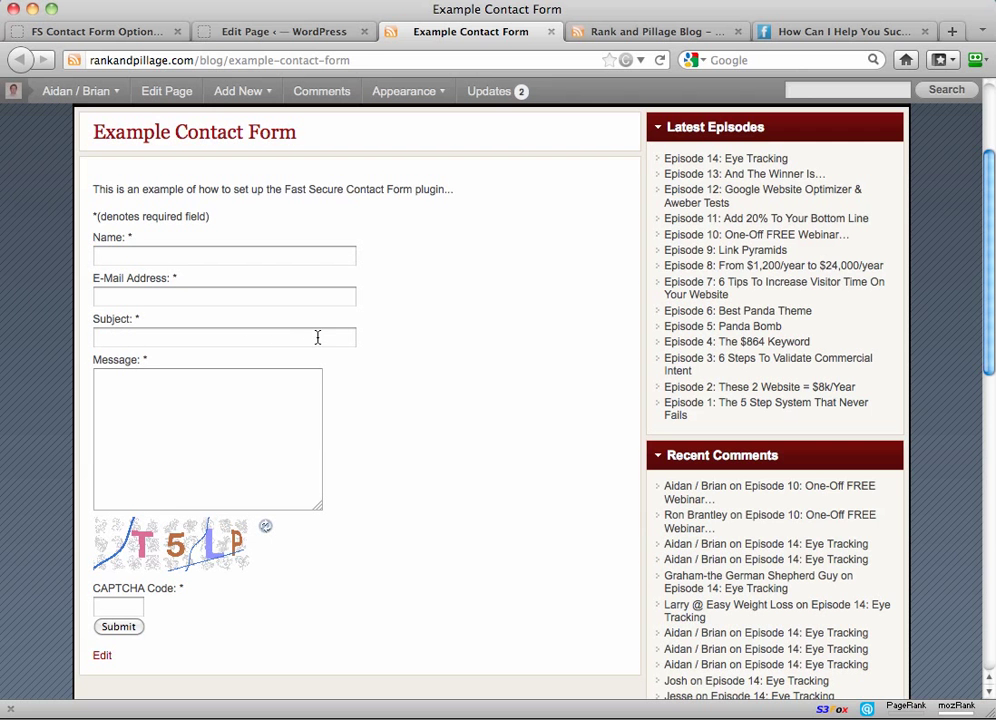
click(232, 32)
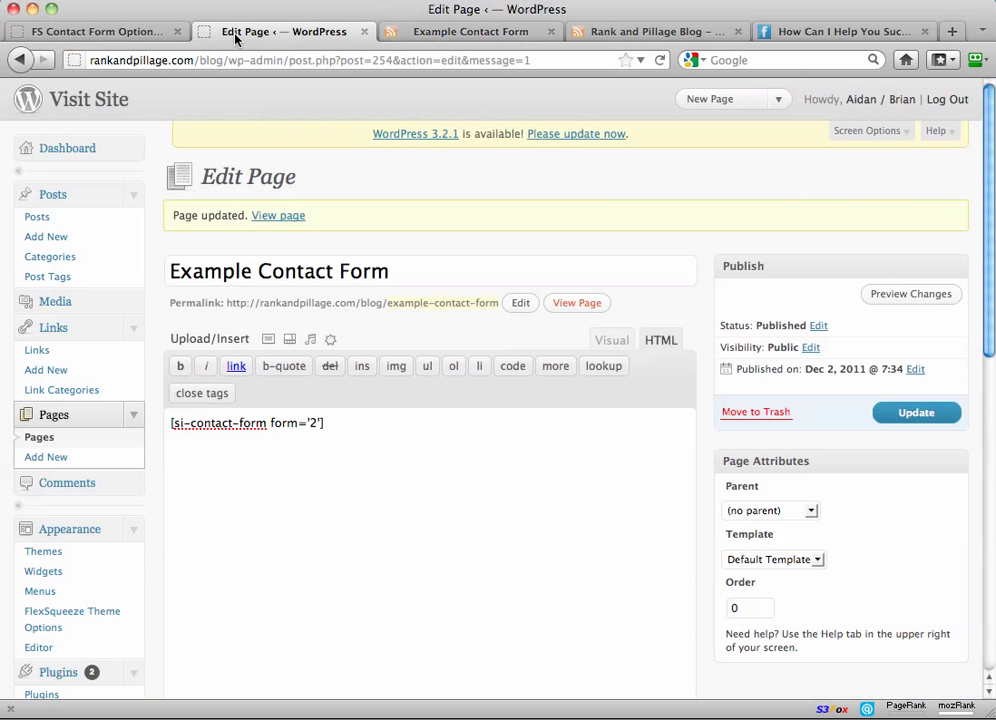
In the form options, set the Subject field to Not Available.
click(84, 33)
scroll(404, 443, down, 10)
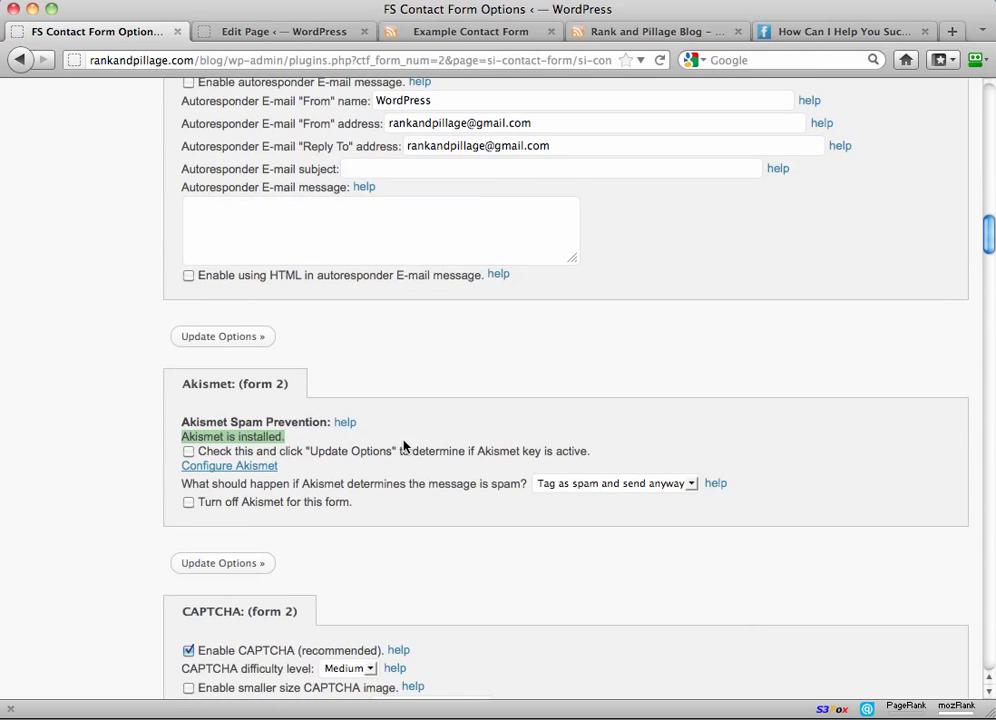
scroll(404, 446, down, 4)
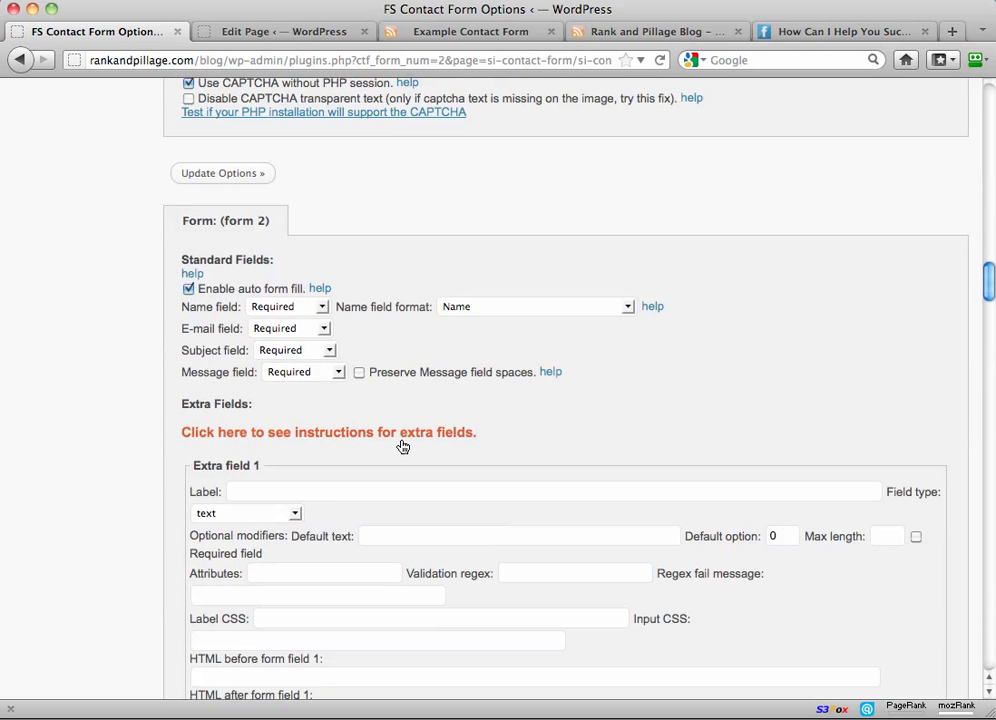
click(329, 350)
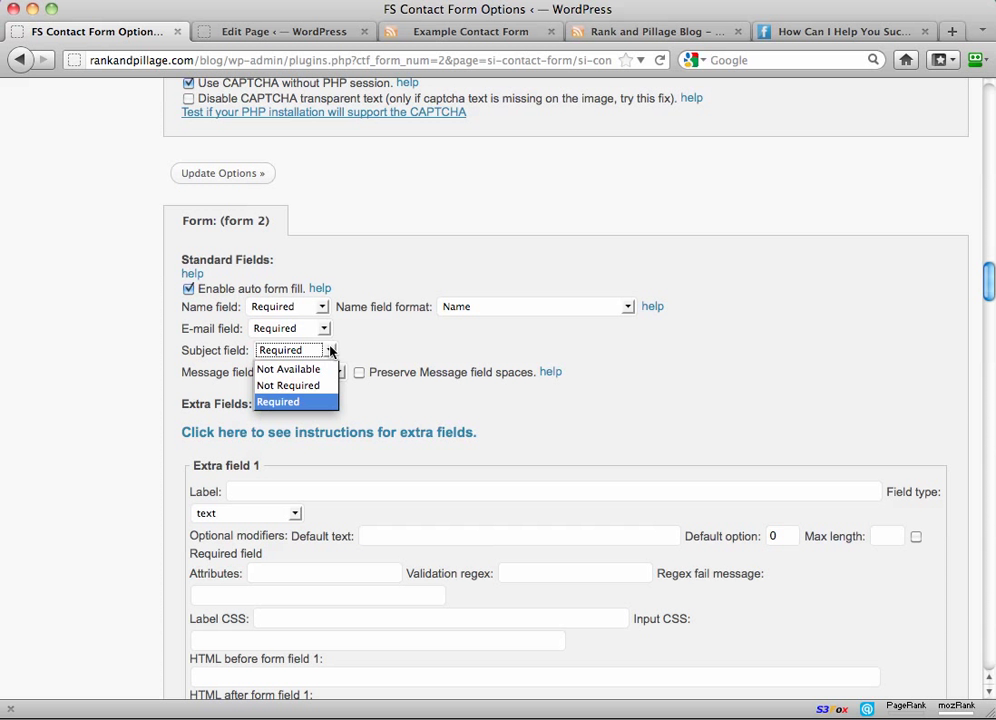
click(326, 368)
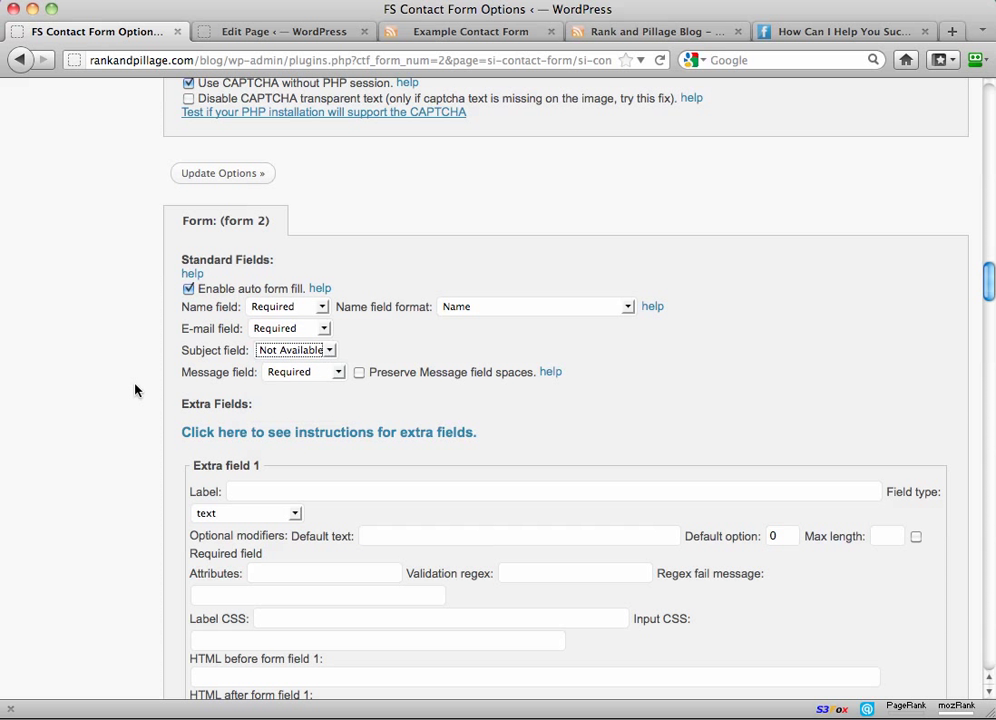
Look through the remaining form options and check the live contact form page.
scroll(122, 436, down, 2)
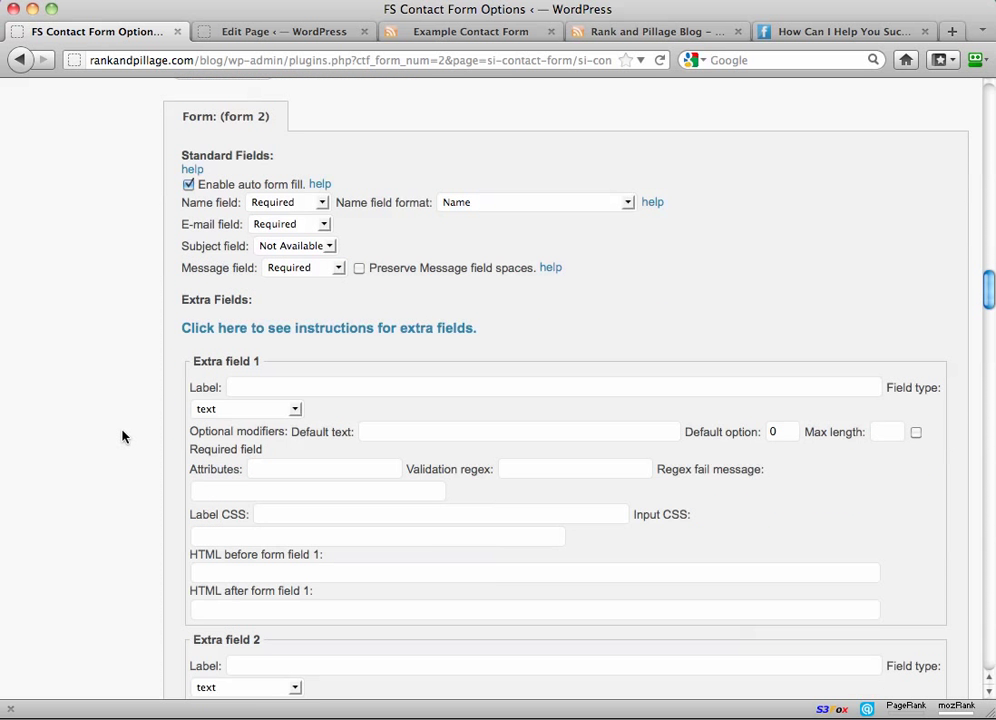
scroll(122, 436, down, 20)
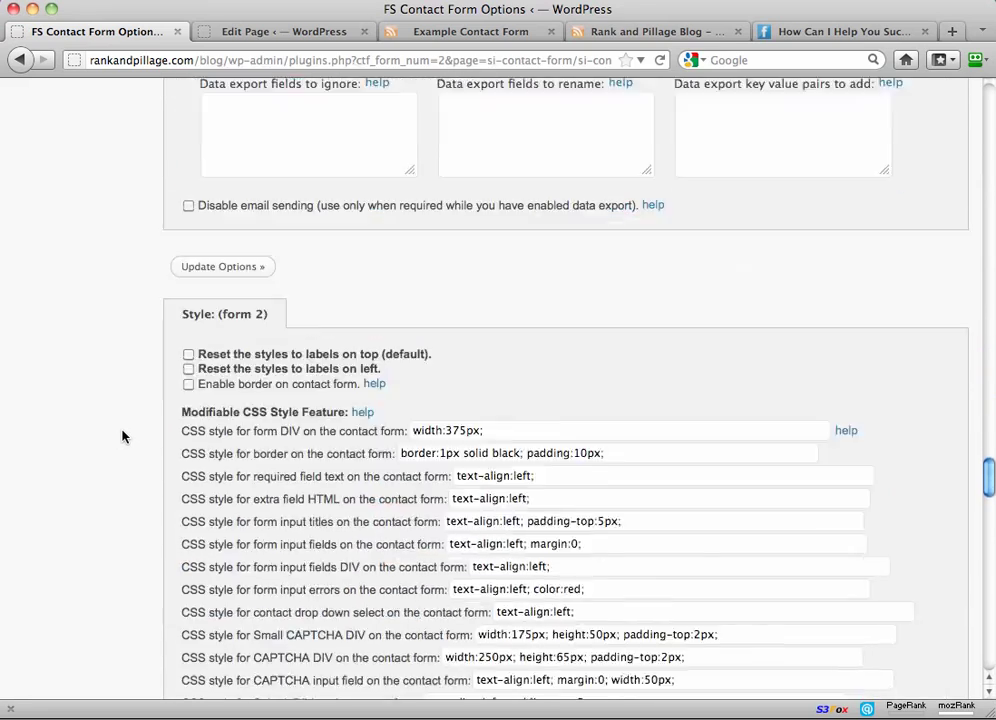
scroll(122, 436, down, 8)
scroll(122, 436, up, 4)
scroll(122, 436, down, 1)
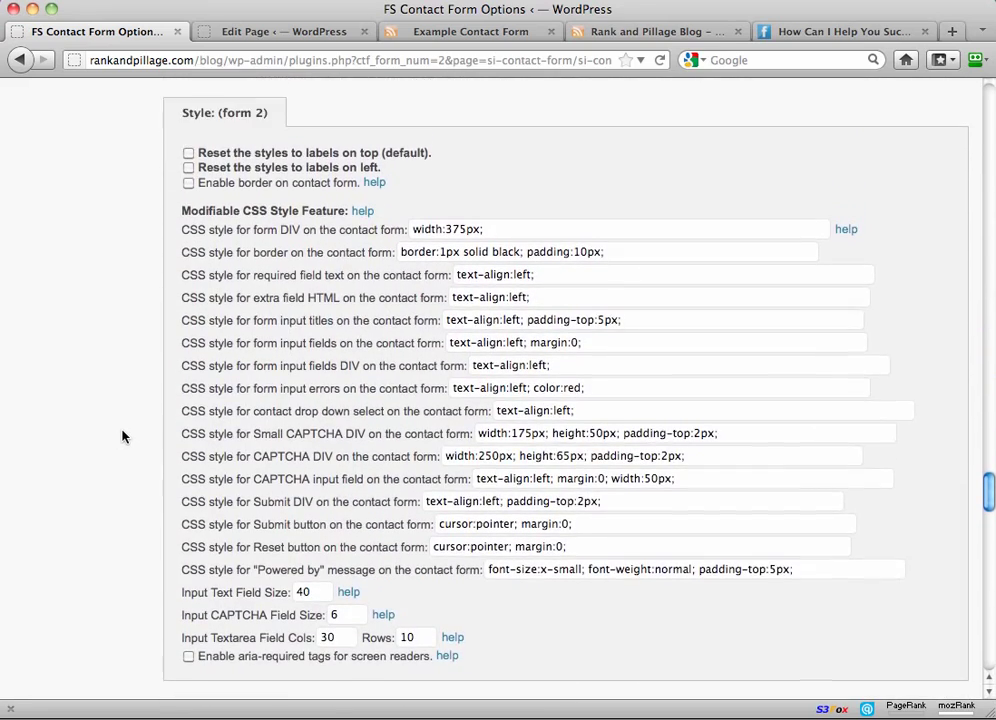
scroll(122, 436, up, 1)
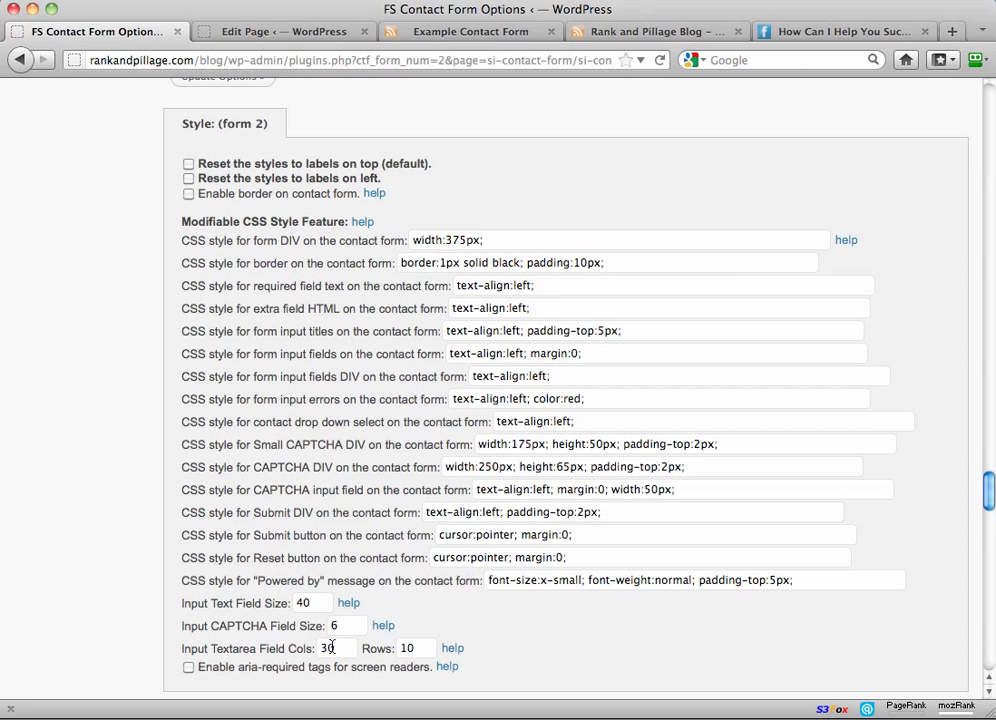
click(640, 31)
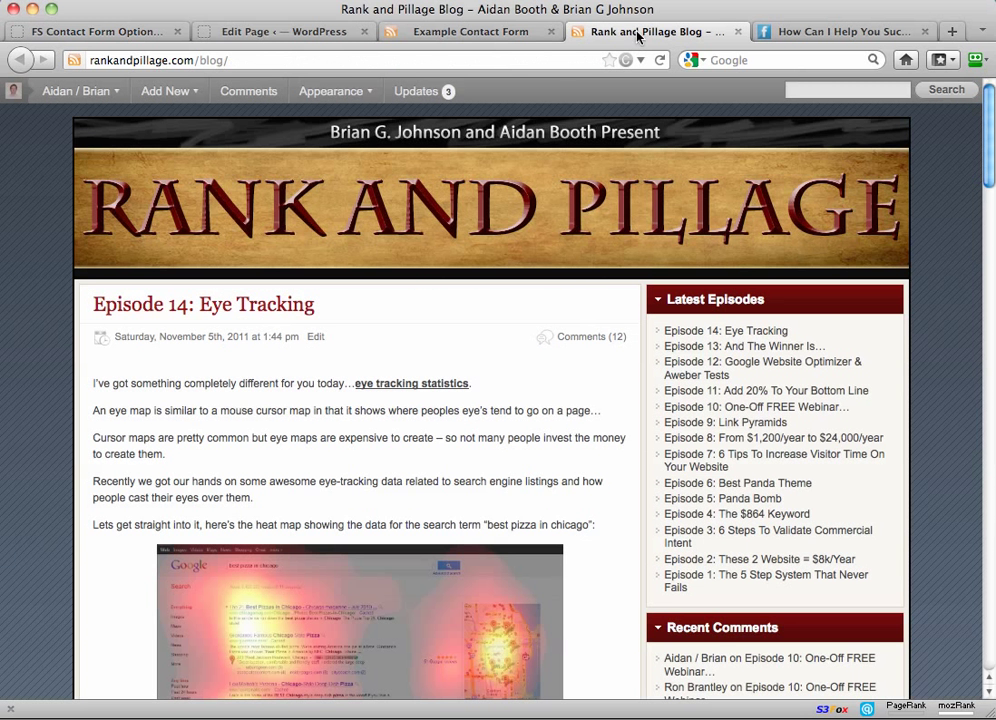
click(508, 33)
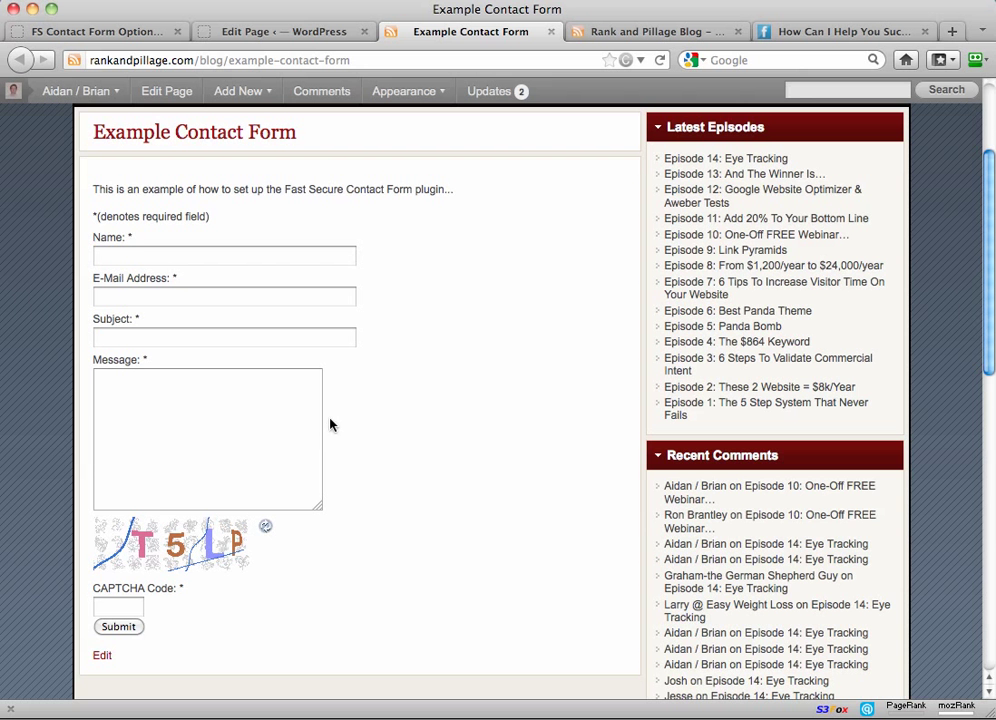
click(118, 30)
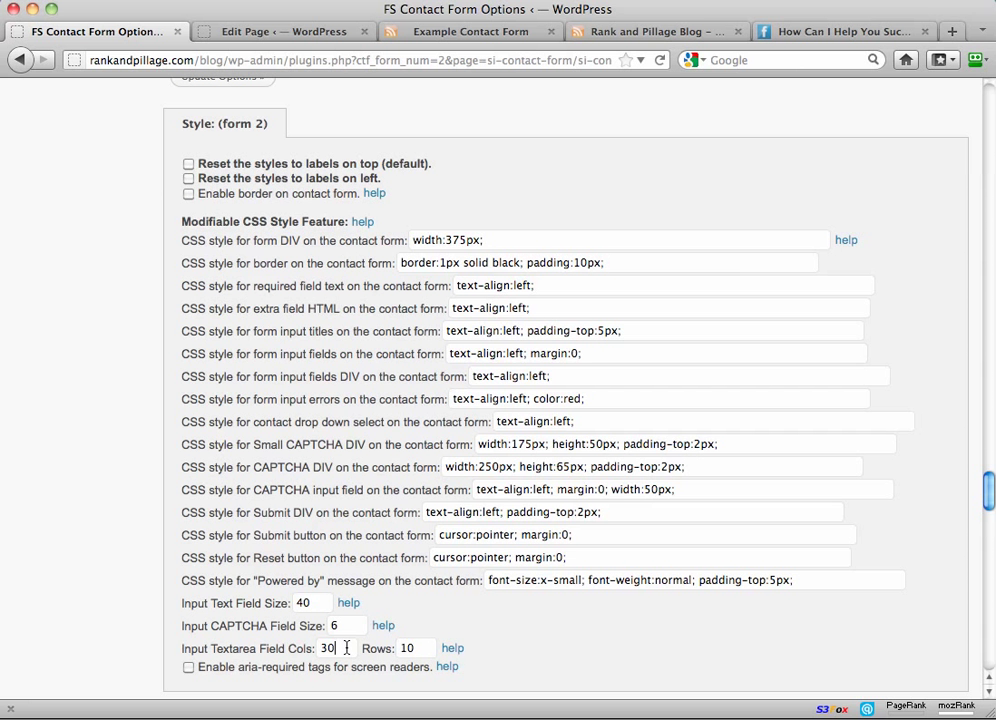
Set Input Textarea Field Cols to 60 and update the options.
text(60)
scroll(137, 630, down, 3)
click(247, 605)
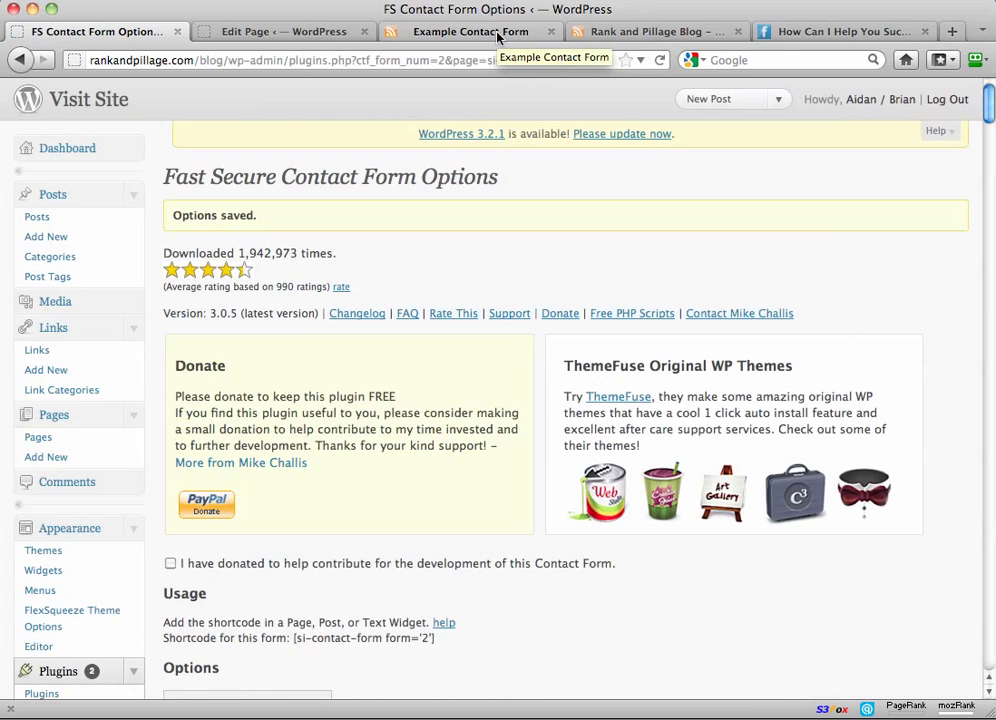
Reload the live Example Contact Form page to confirm no Subject field and a wider message box.
click(480, 31)
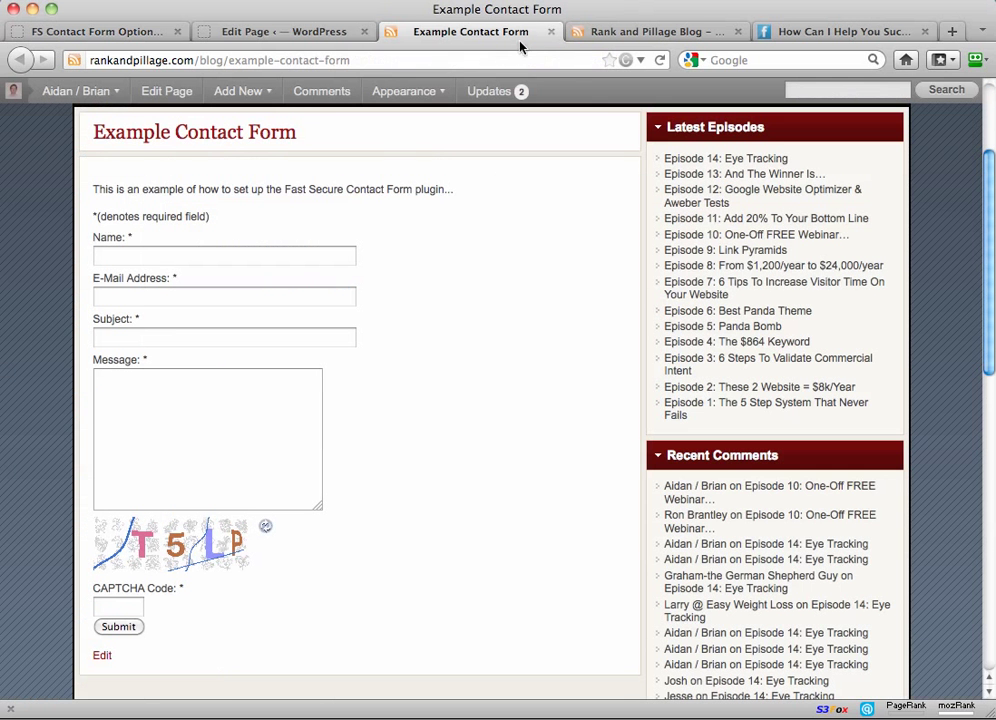
click(662, 61)
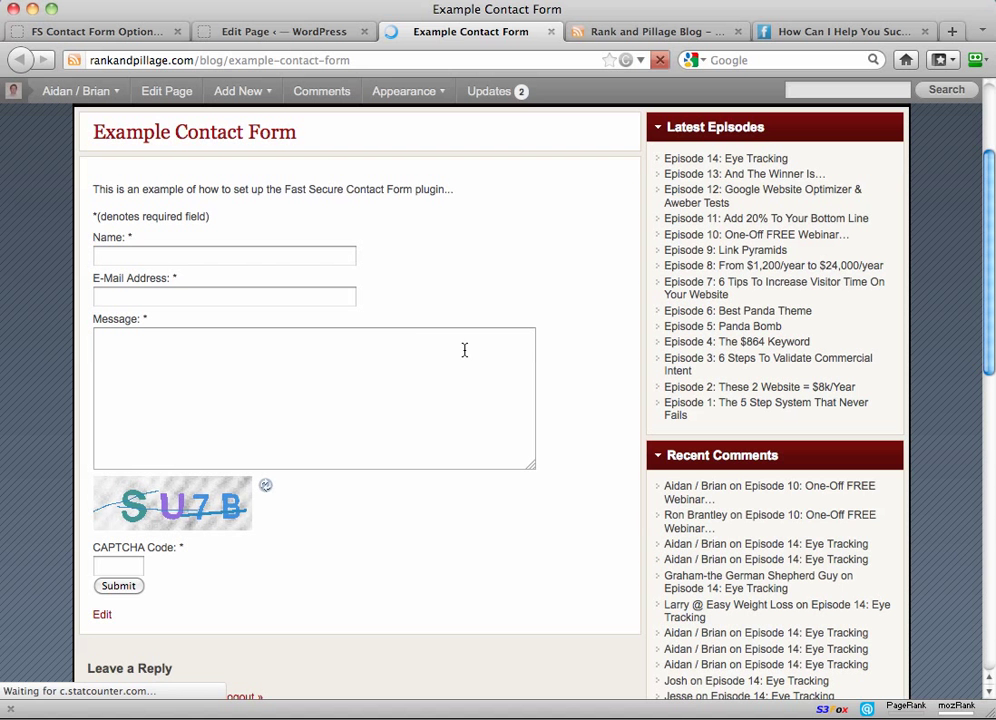
scroll(390, 338, up, 1)
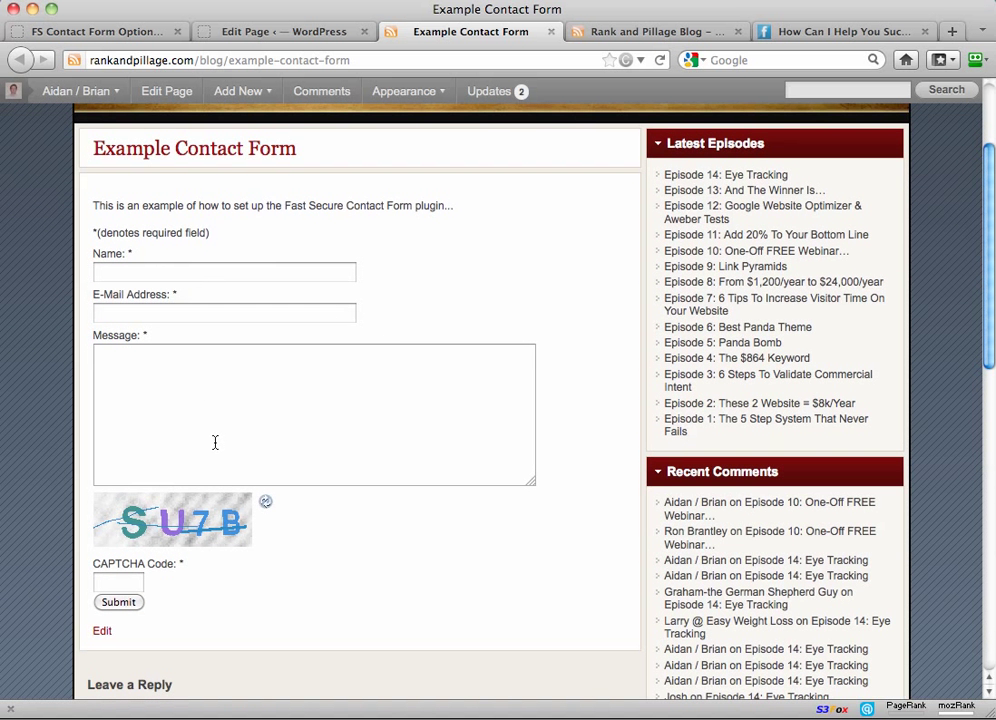
click(115, 31)
scroll(253, 529, down, 15)
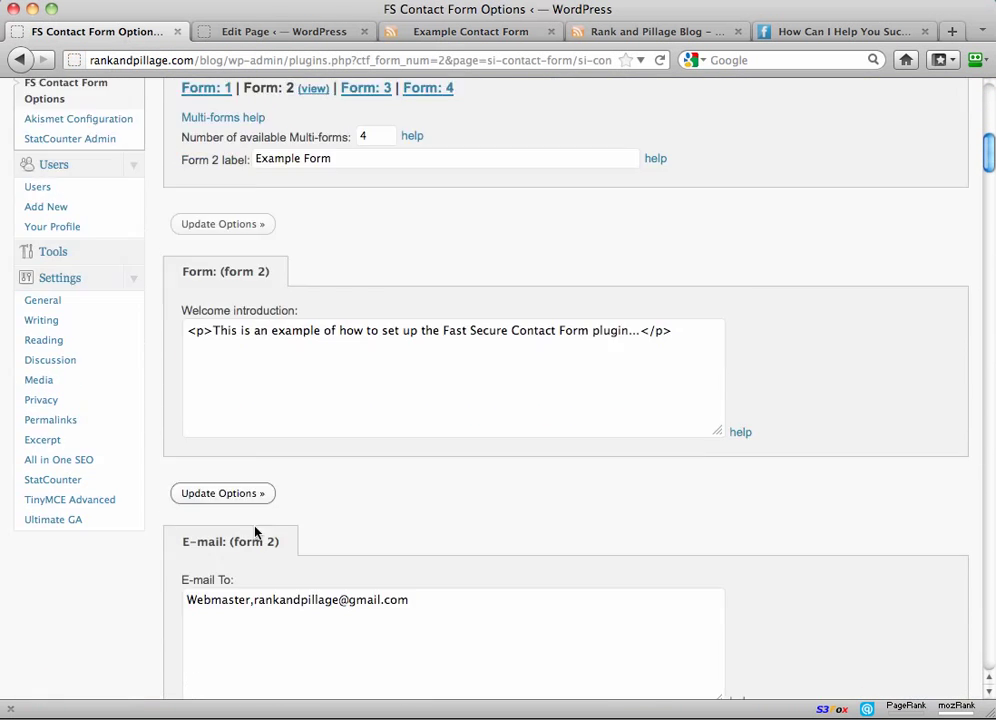
scroll(255, 530, down, 3)
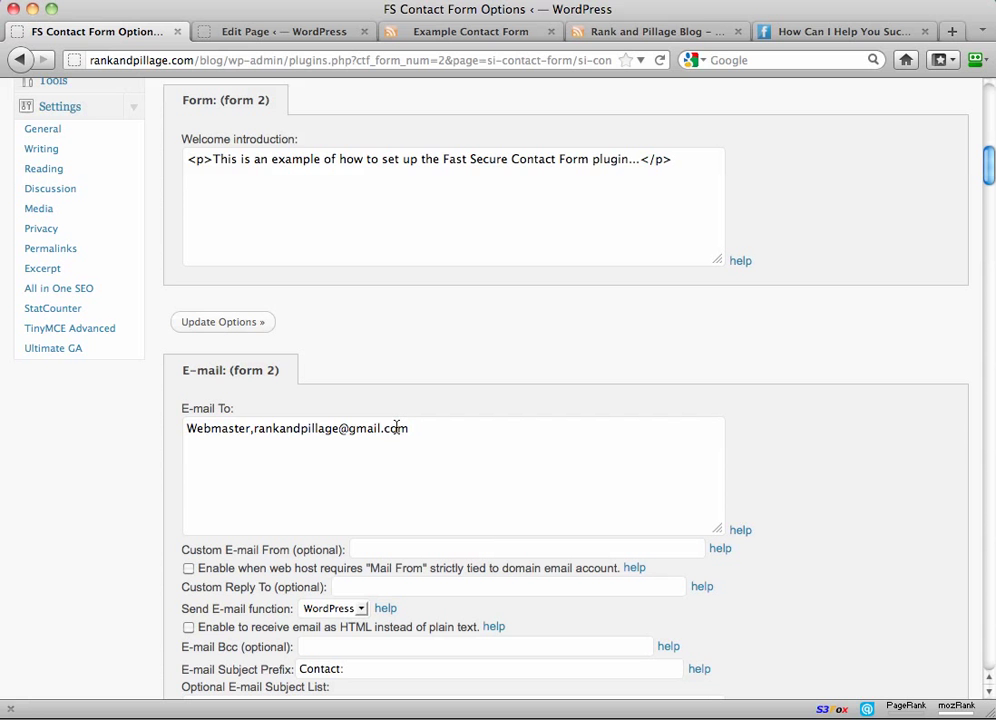
click(485, 25)
scroll(460, 382, up, 4)
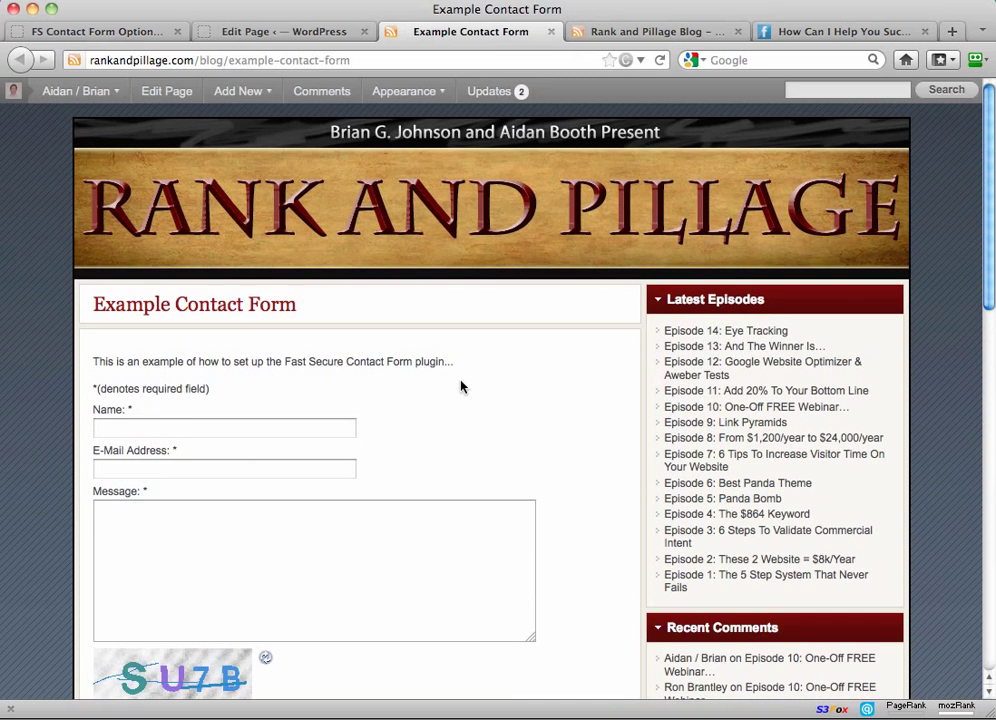
scroll(461, 386, down, 1)
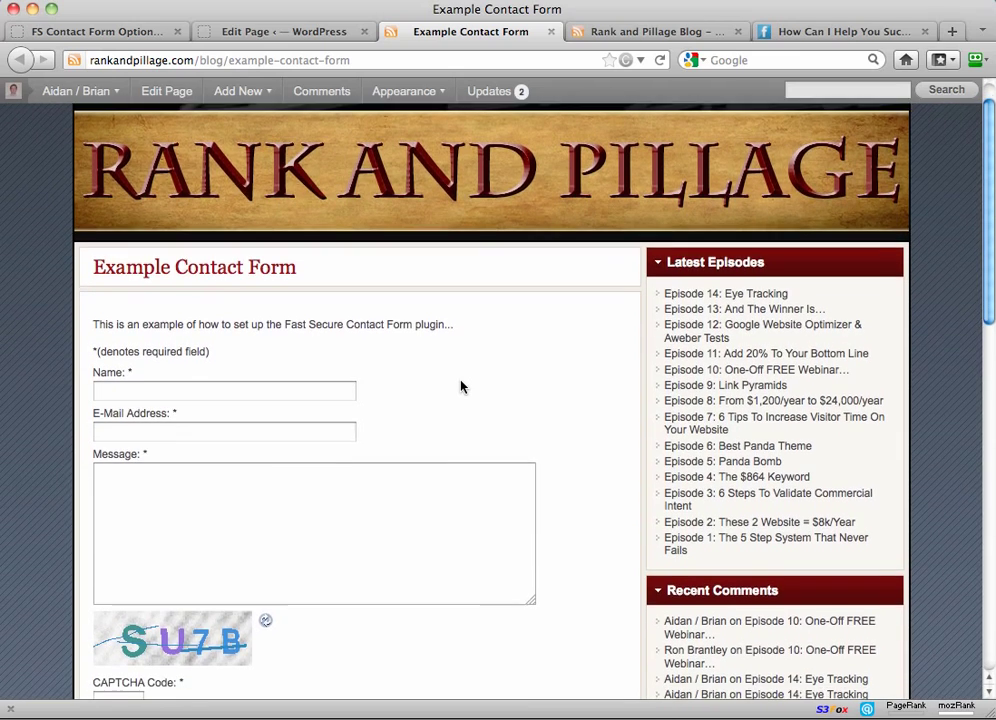
scroll(461, 386, down, 1)
scroll(461, 385, down, 3)
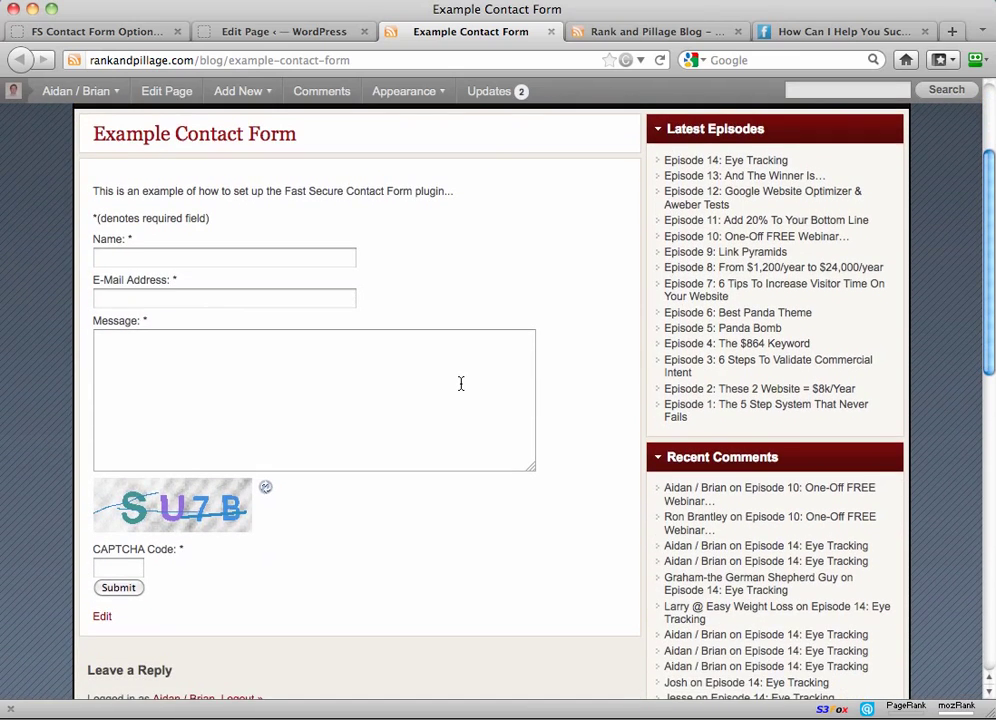
scroll(461, 383, up, 1)
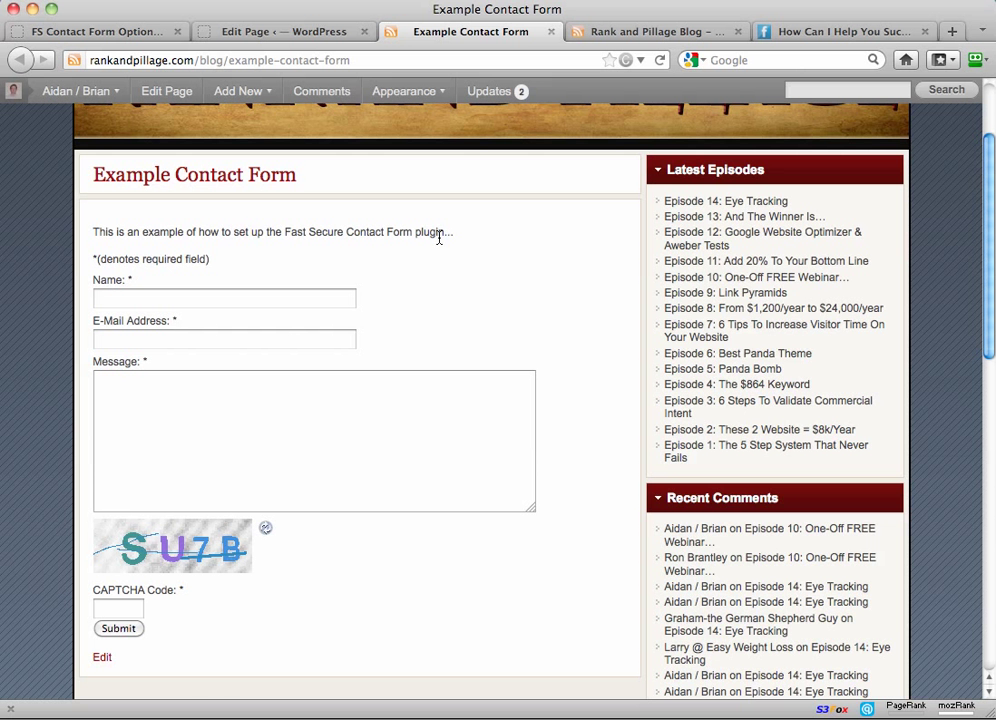
scroll(350, 297, down, 1)
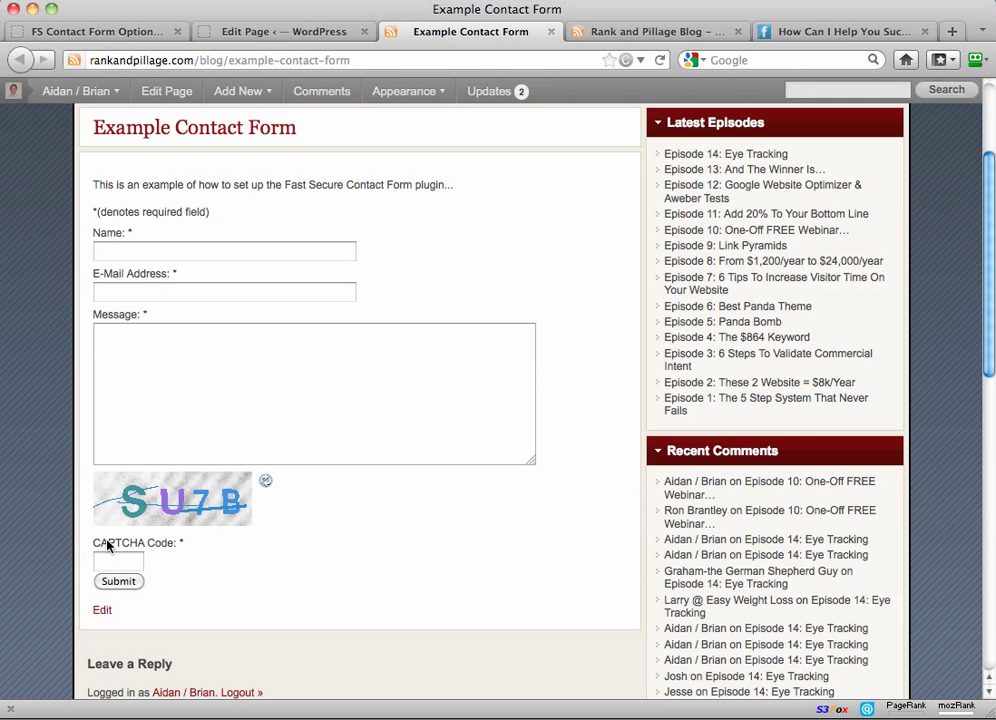
scroll(389, 433, up, 4)
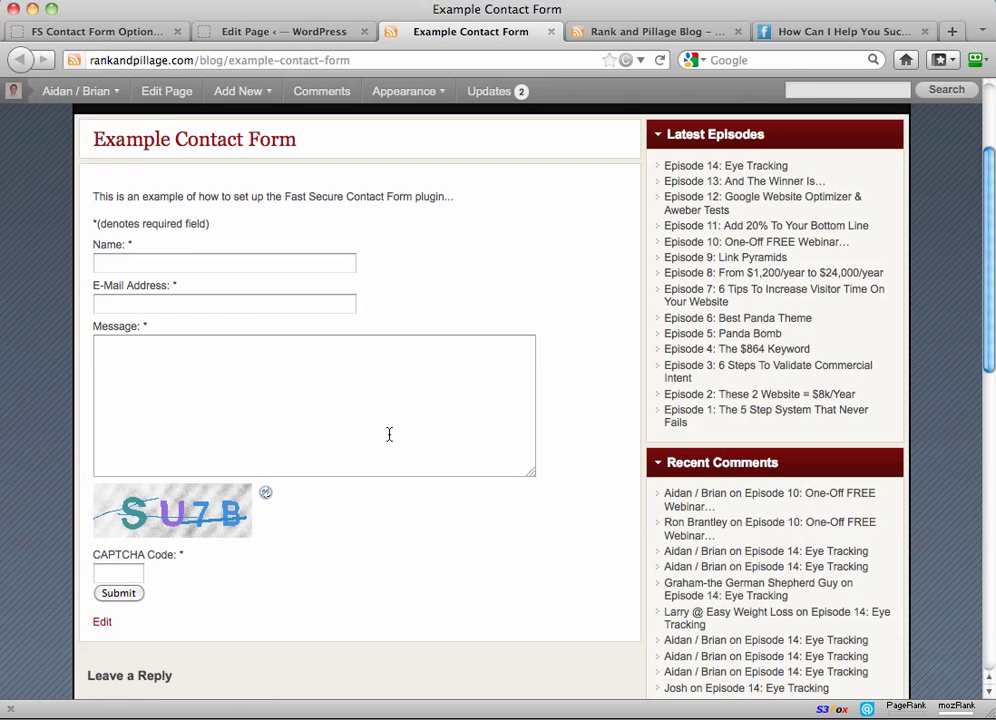